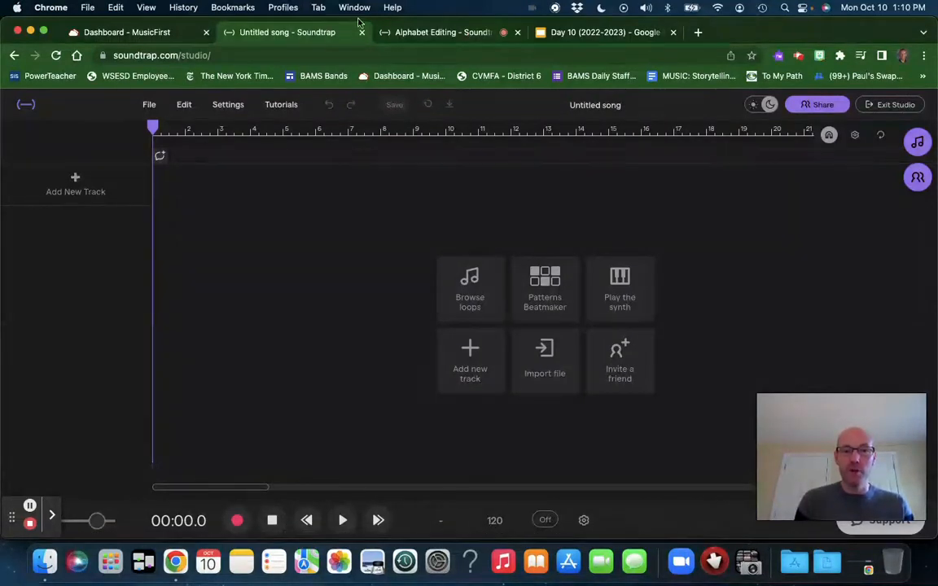
# Step: Switch to the Alphabet Editing project and save it
pyautogui.click(456, 32)
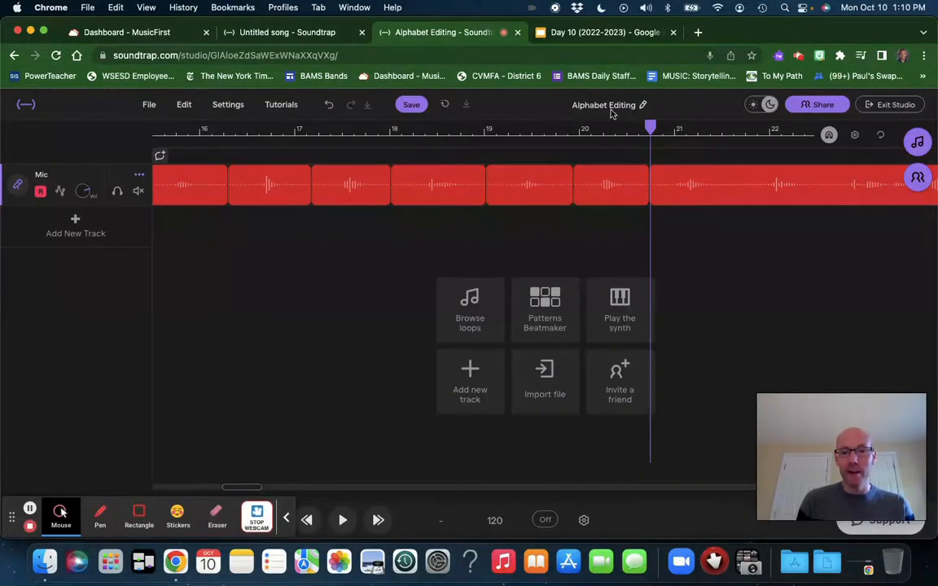
pyautogui.click(411, 104)
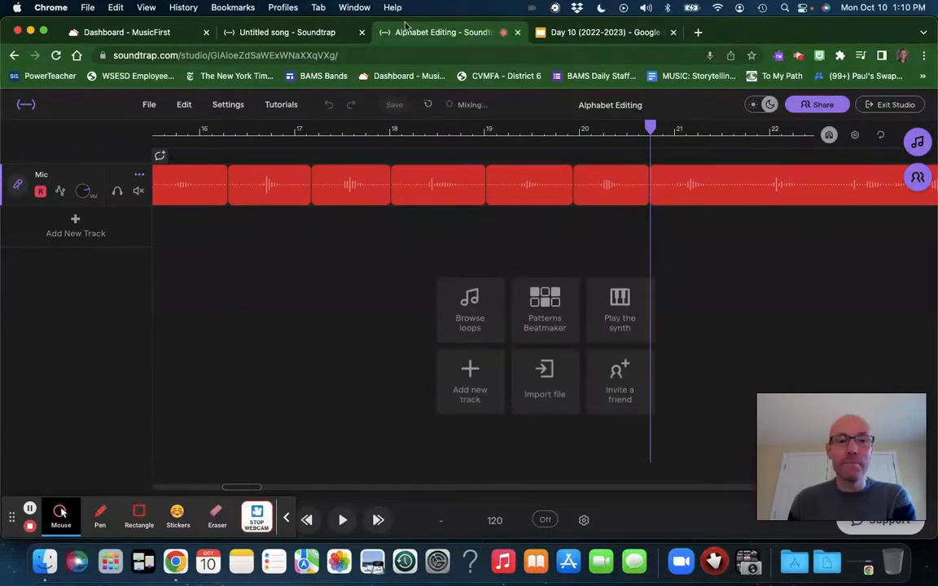
# Step: Open the Day 10 presentation and read the Alphabet Project instructions
pyautogui.click(263, 35)
pyautogui.click(423, 34)
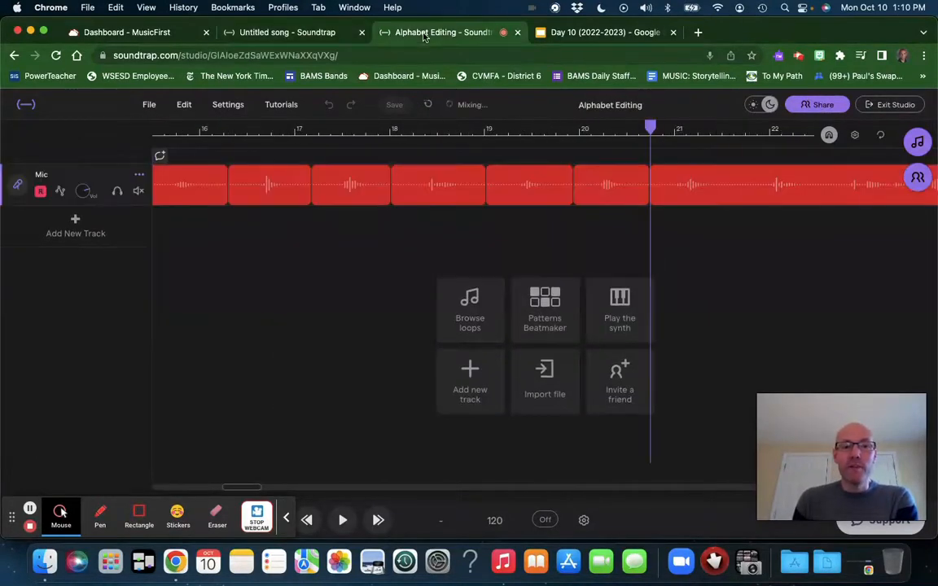
pyautogui.click(576, 34)
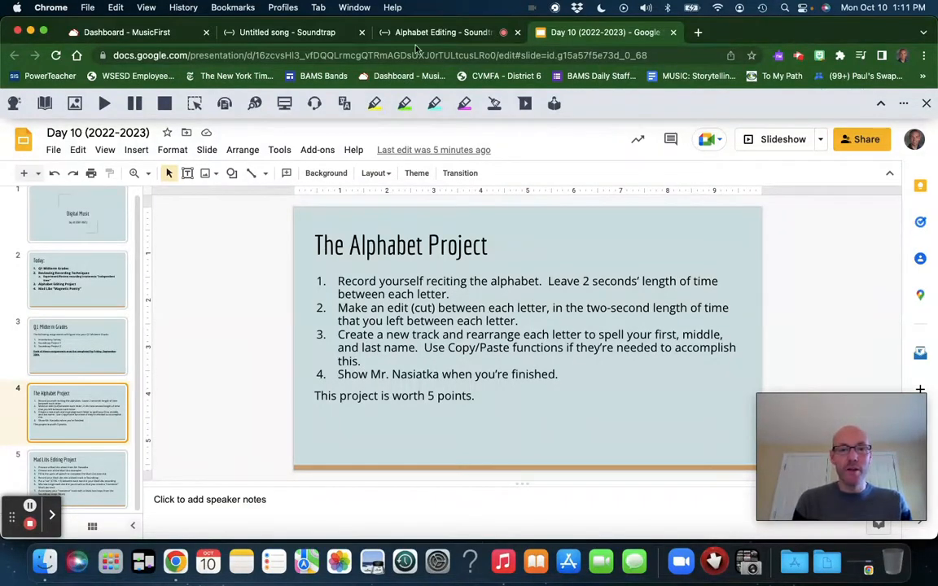
# Step: Add a Voice & Mic track to the untitled song and keep microphone access allowed for the site
pyautogui.click(281, 32)
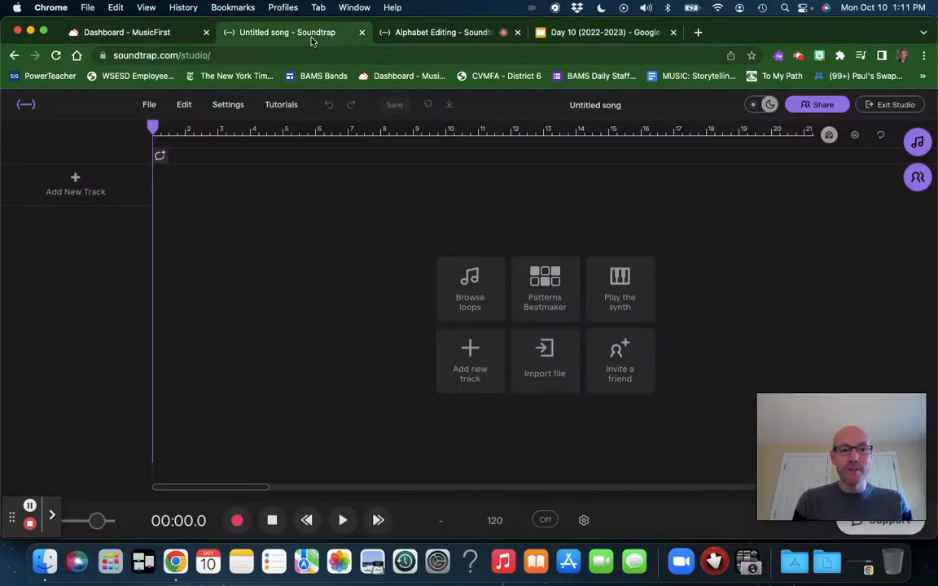
pyautogui.click(101, 187)
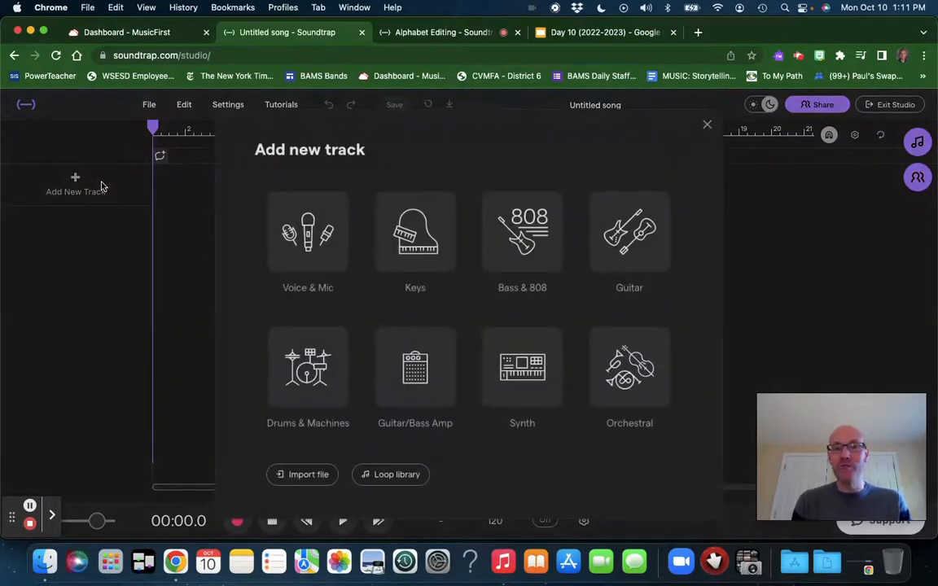
pyautogui.click(303, 249)
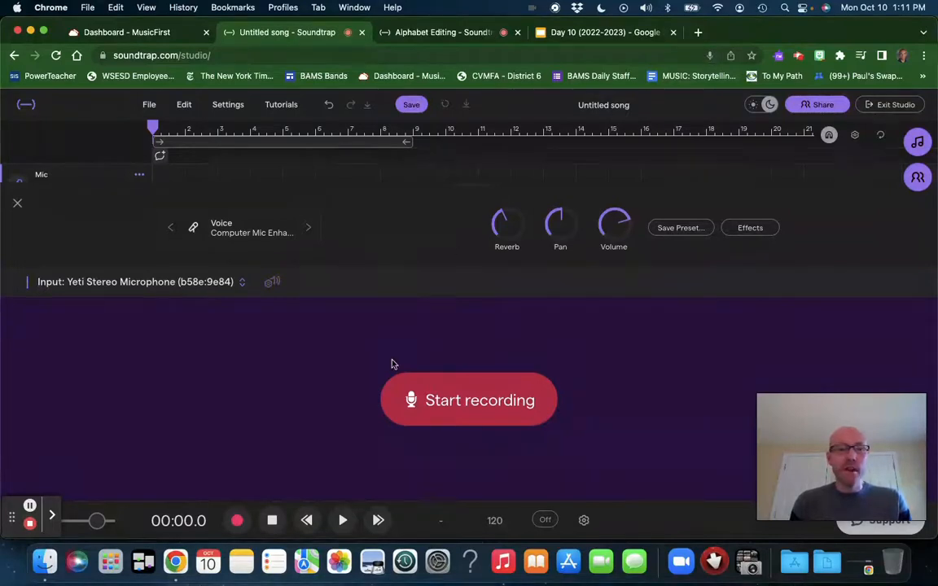
pyautogui.click(710, 57)
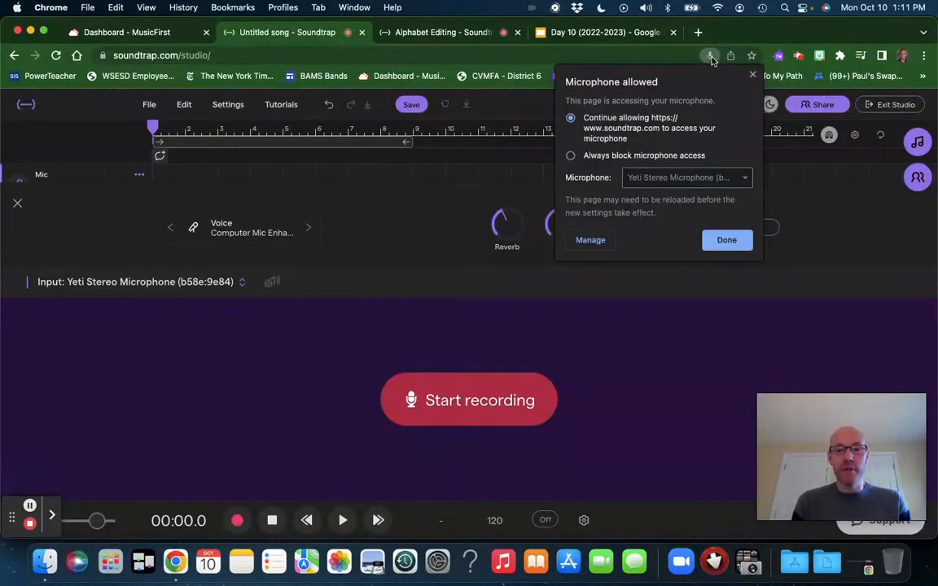
pyautogui.click(725, 240)
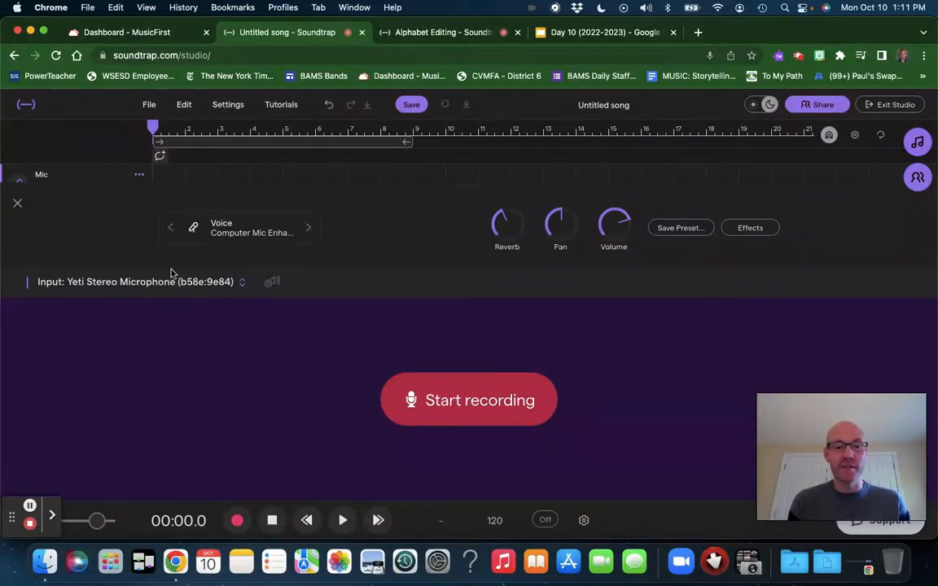
# Step: Review the Alphabet Project instructions and examine the first regions of the Alphabet Editing recording
pyautogui.click(595, 32)
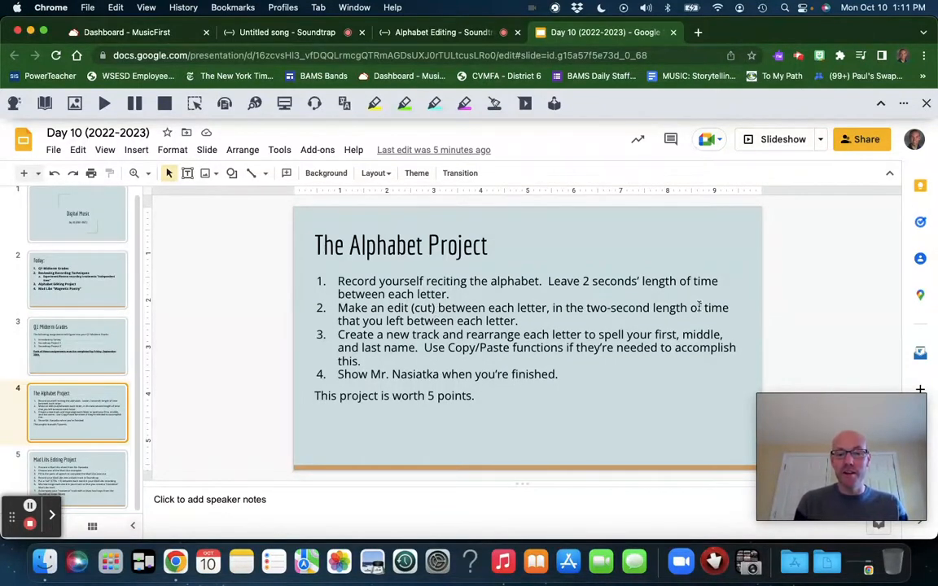
pyautogui.click(388, 31)
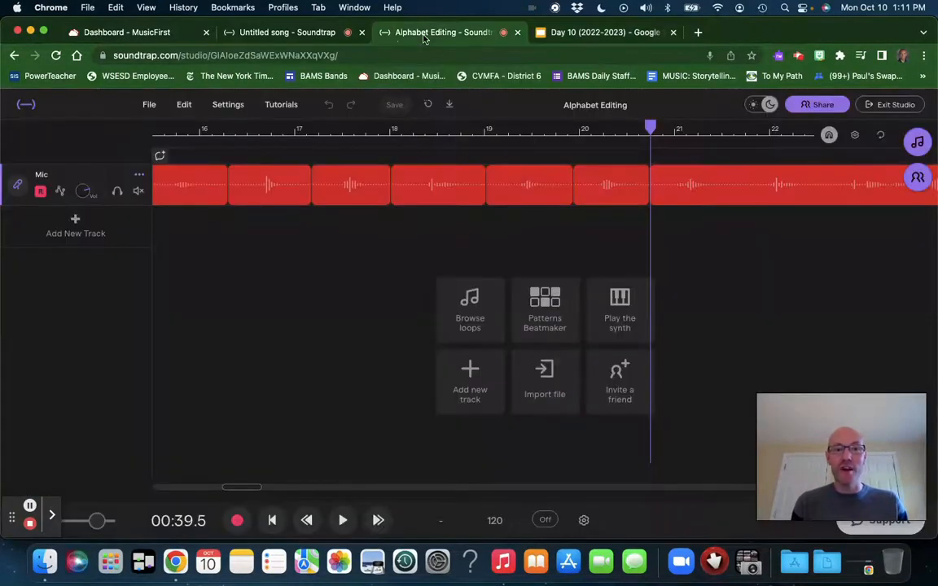
pyautogui.moveTo(236, 488); pyautogui.dragTo(136, 487)
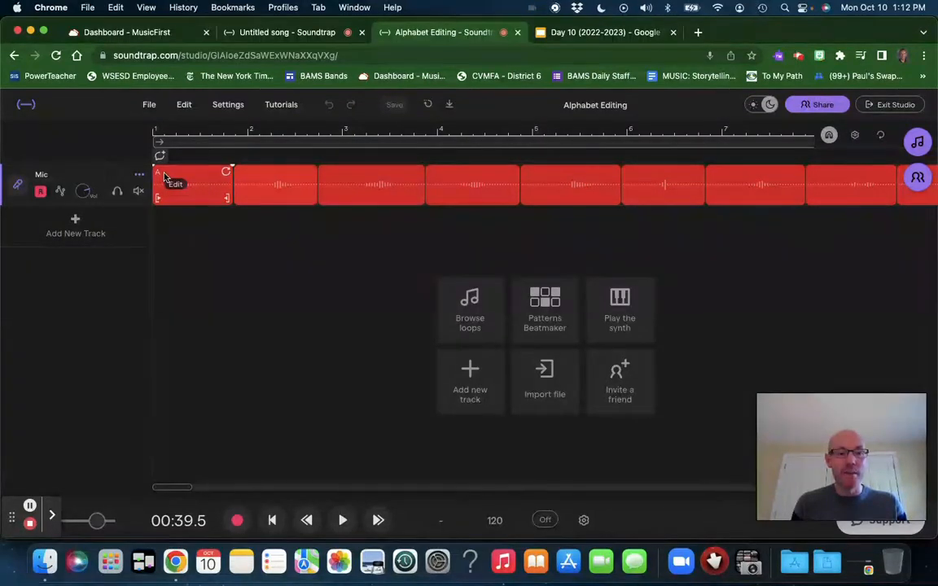
# Step: Record a voice take about 14 seconds long on the untitled song's Mic track, and close the recording view
pyautogui.click(275, 31)
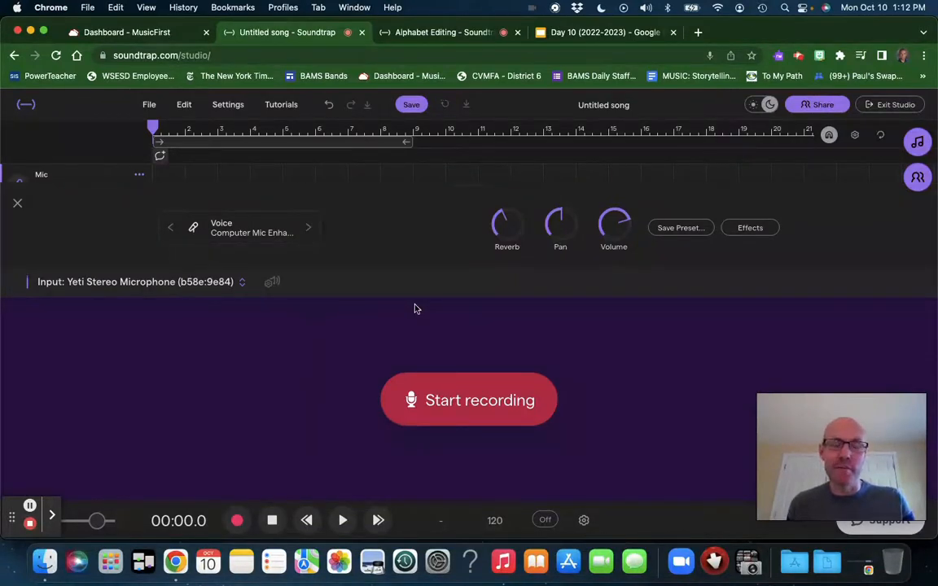
pyautogui.click(471, 403)
pyautogui.click(440, 385)
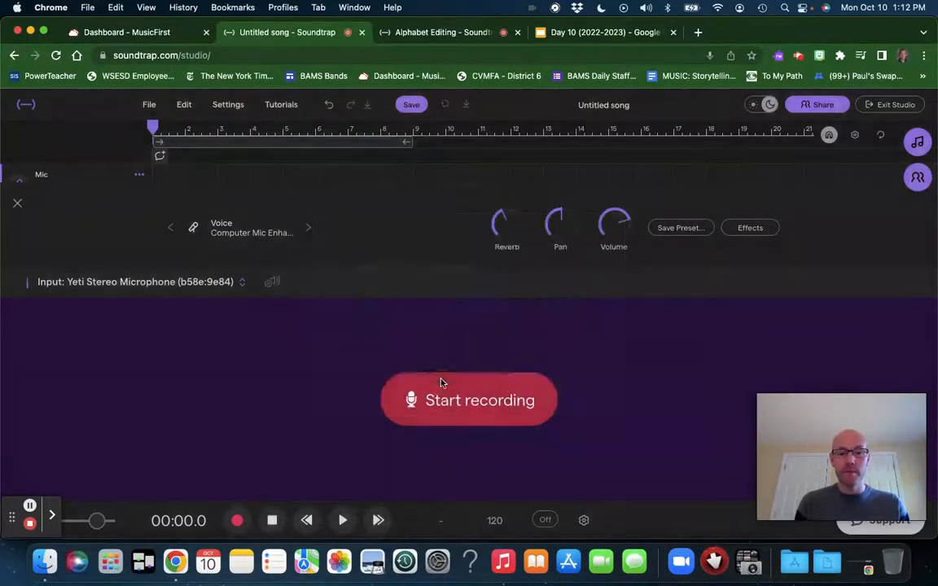
pyautogui.click(505, 334)
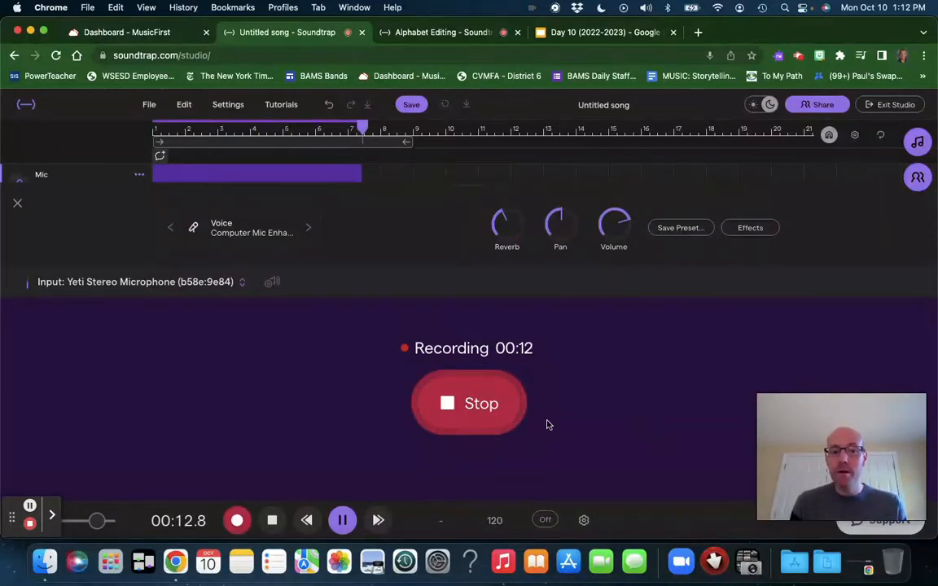
pyautogui.click(487, 408)
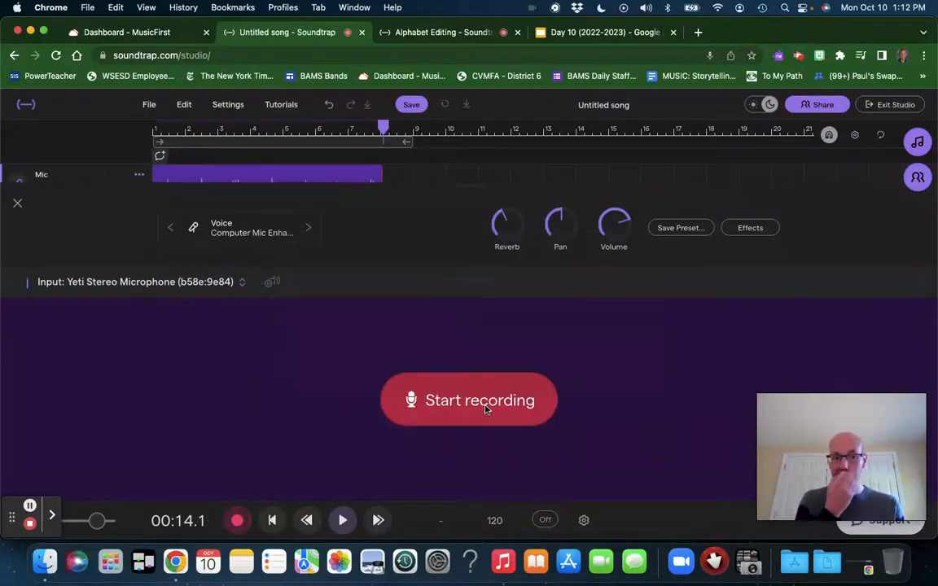
pyautogui.click(17, 203)
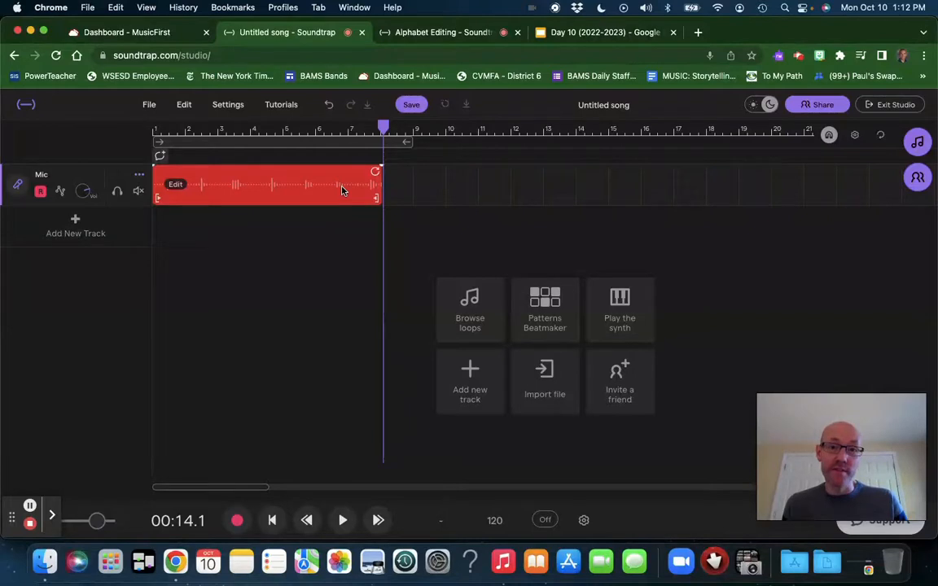
pyautogui.click(461, 37)
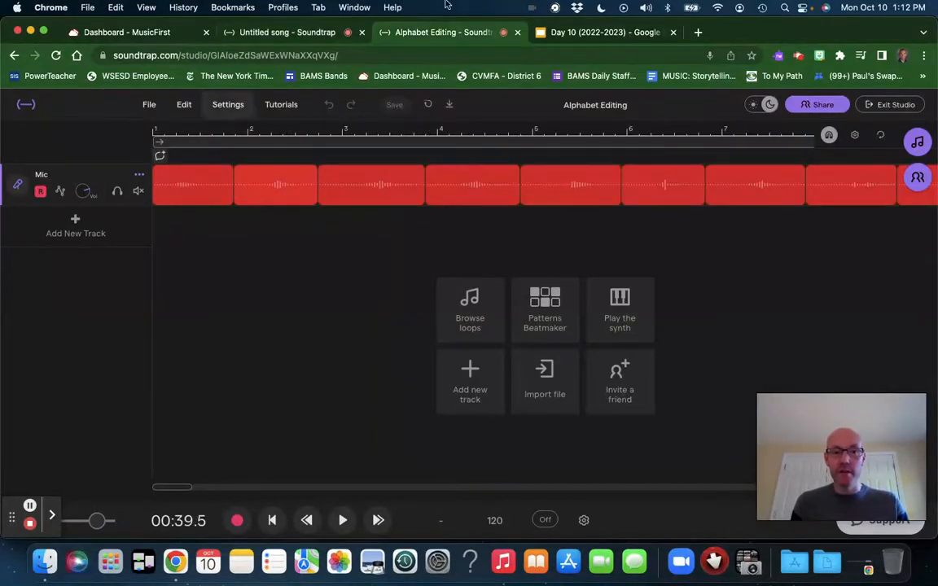
pyautogui.click(282, 37)
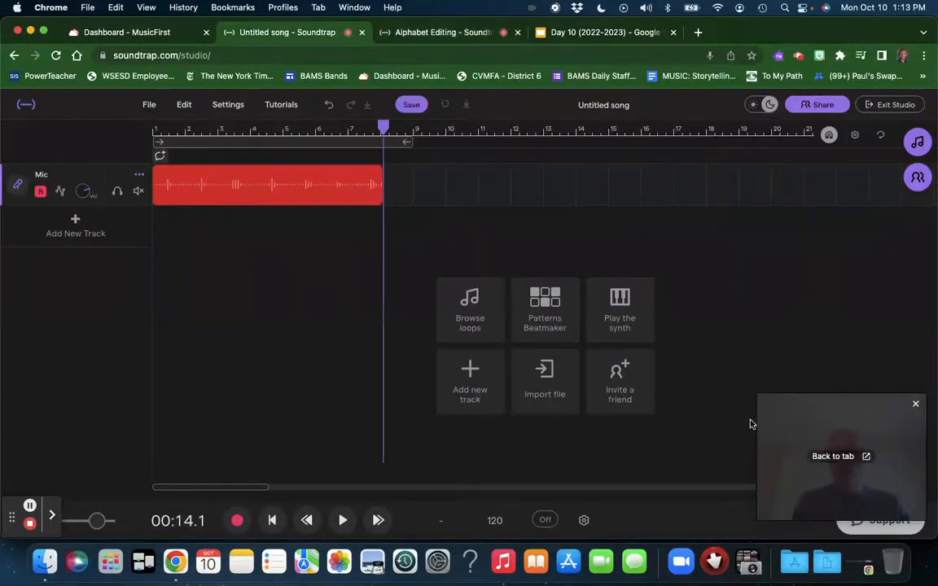
# Step: Play the Mic recording from the start and split it after the first spoken letter, at about 1.7 seconds
pyautogui.click(917, 405)
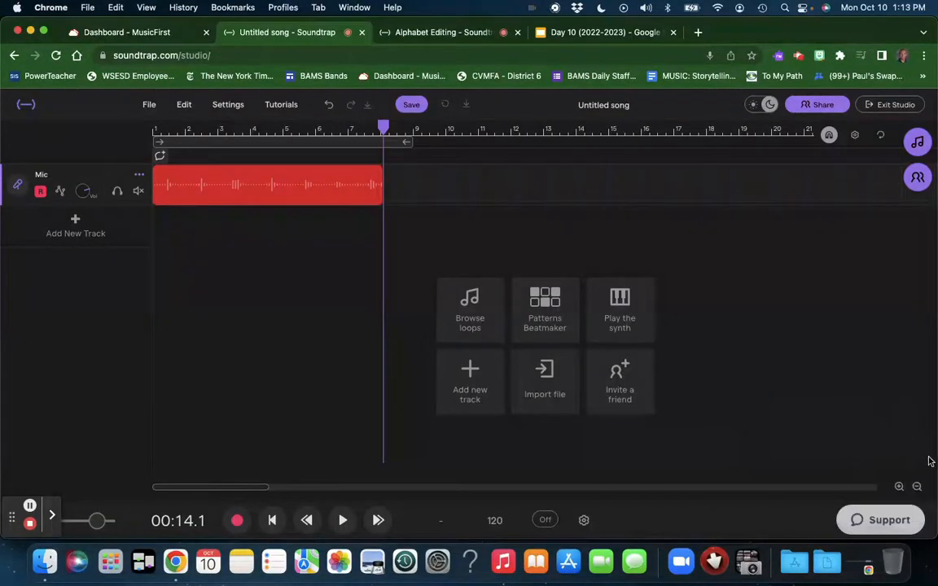
pyautogui.click(900, 487)
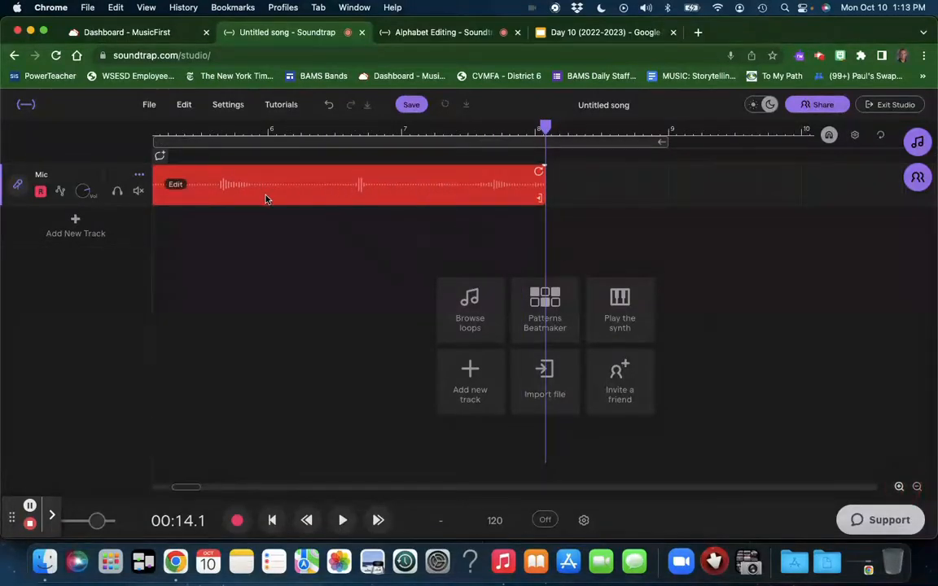
pyautogui.hscroll(-10, 266, 195)
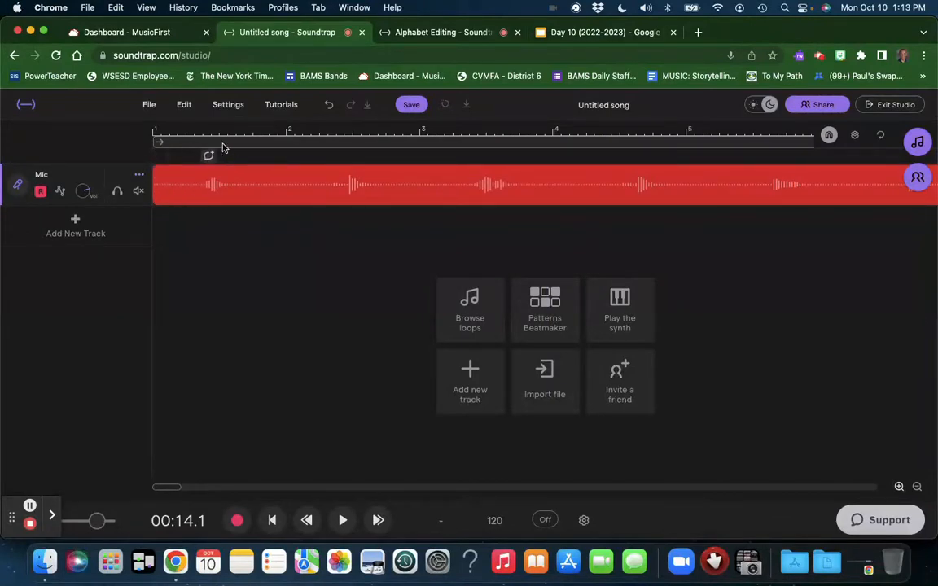
pyautogui.click(155, 132)
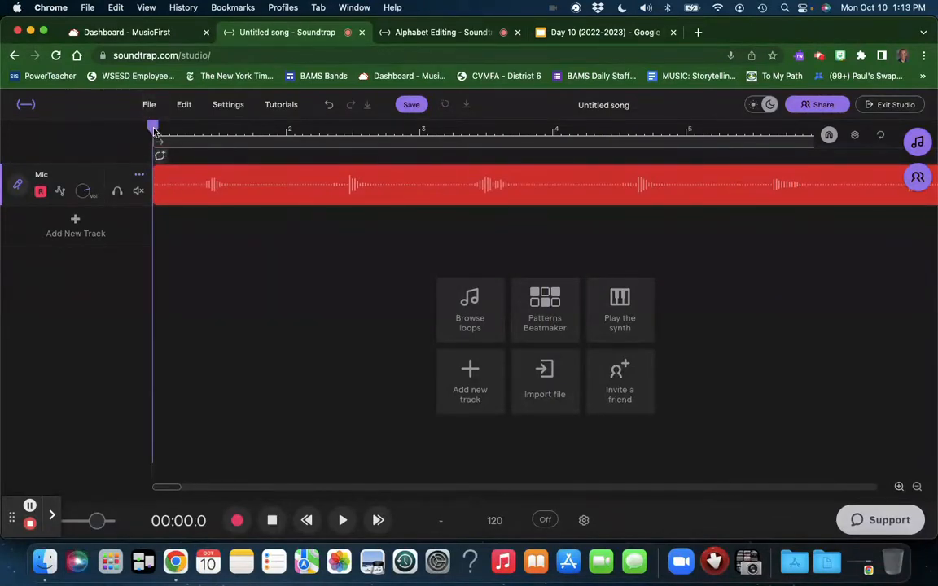
pyautogui.press('space')
pyautogui.press('space')
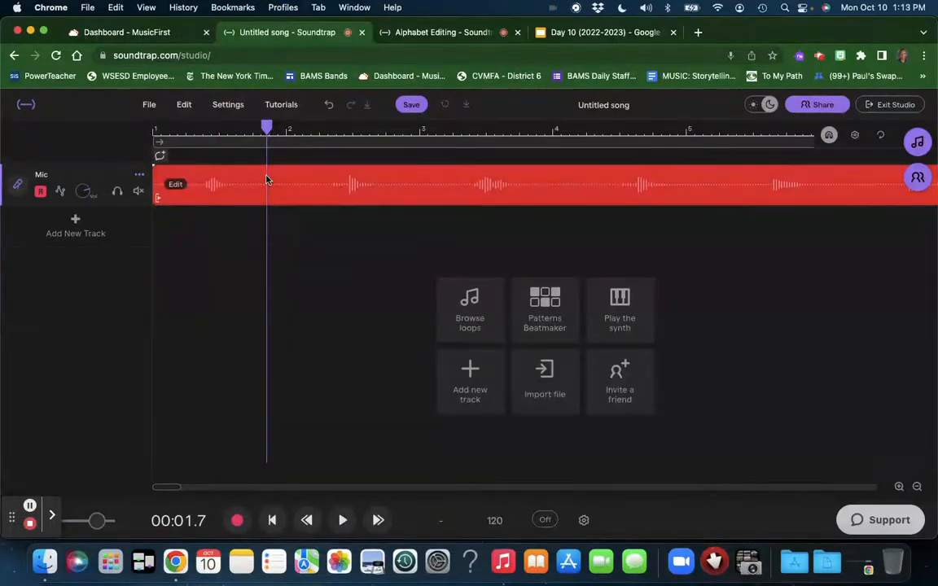
pyautogui.press('super+e')
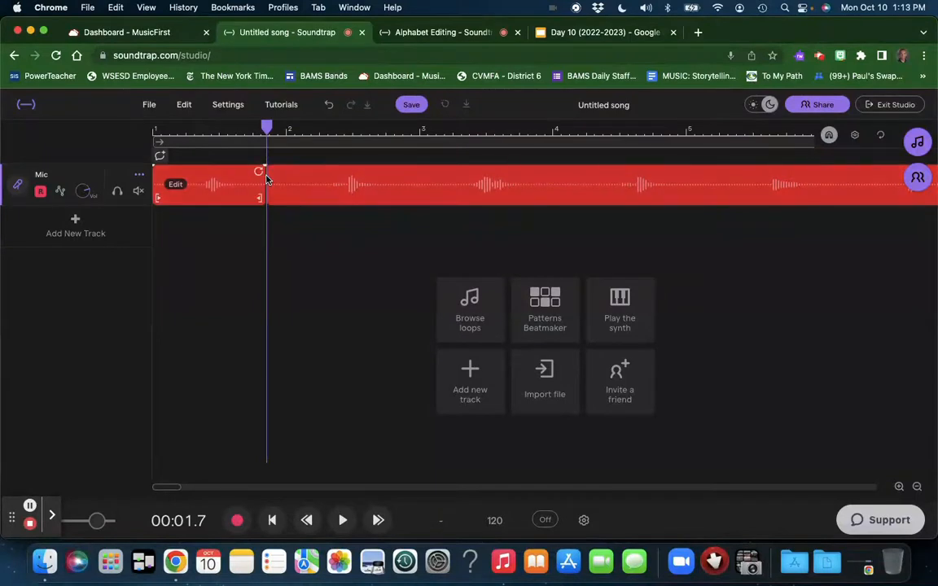
# Step: Play back the first region of the Mic track to check its letter, and rename the region A
pyautogui.click(160, 129)
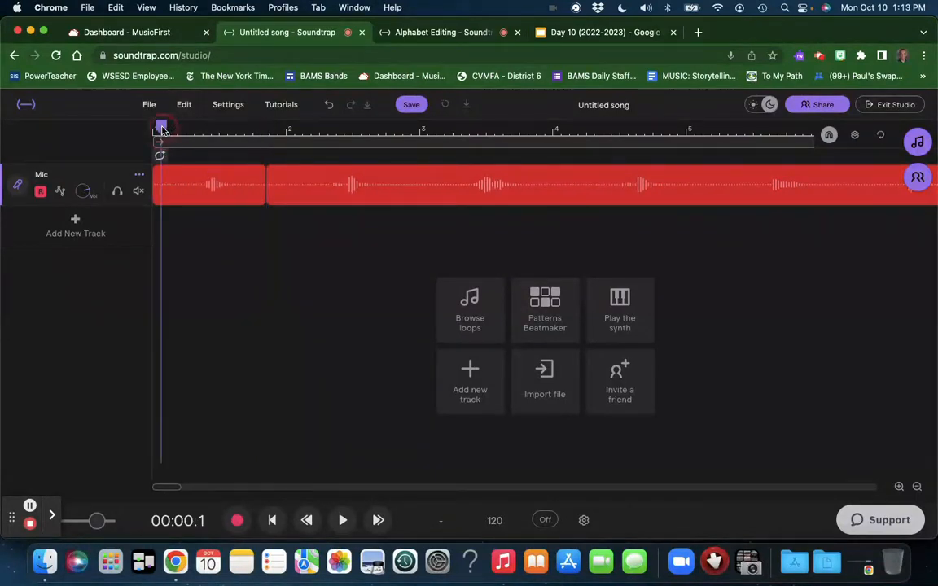
pyautogui.press('space')
pyautogui.press('space')
pyautogui.moveTo(181, 184)
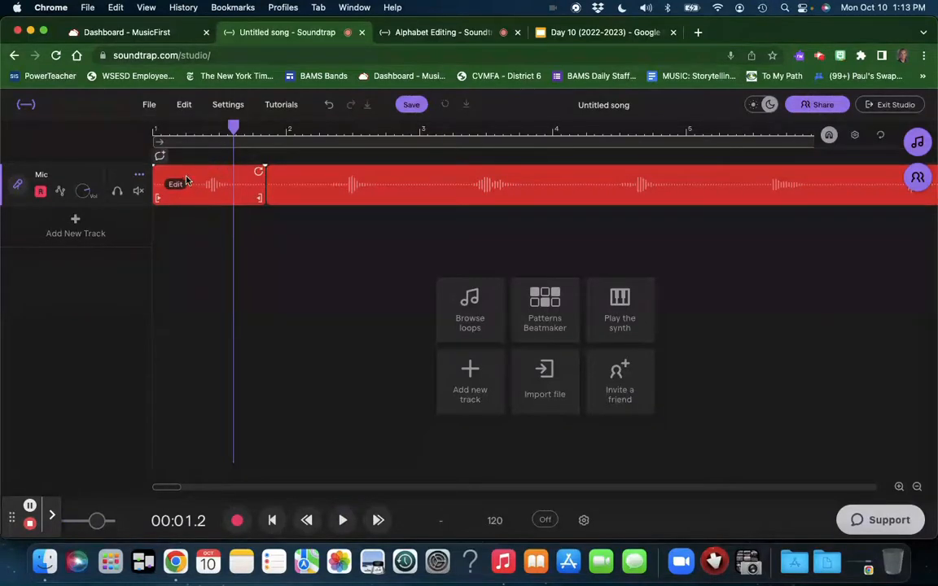
pyautogui.rightClick(179, 190)
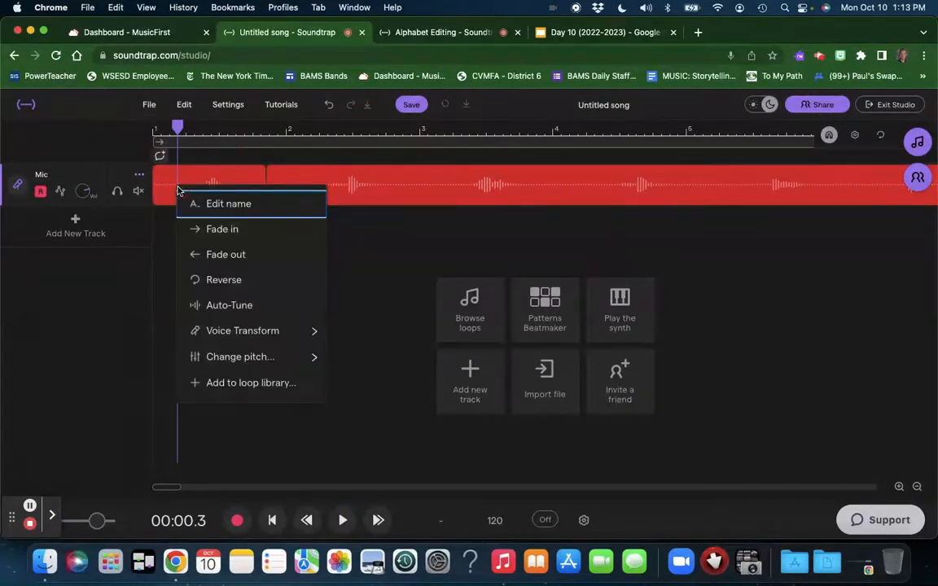
pyautogui.click(229, 205)
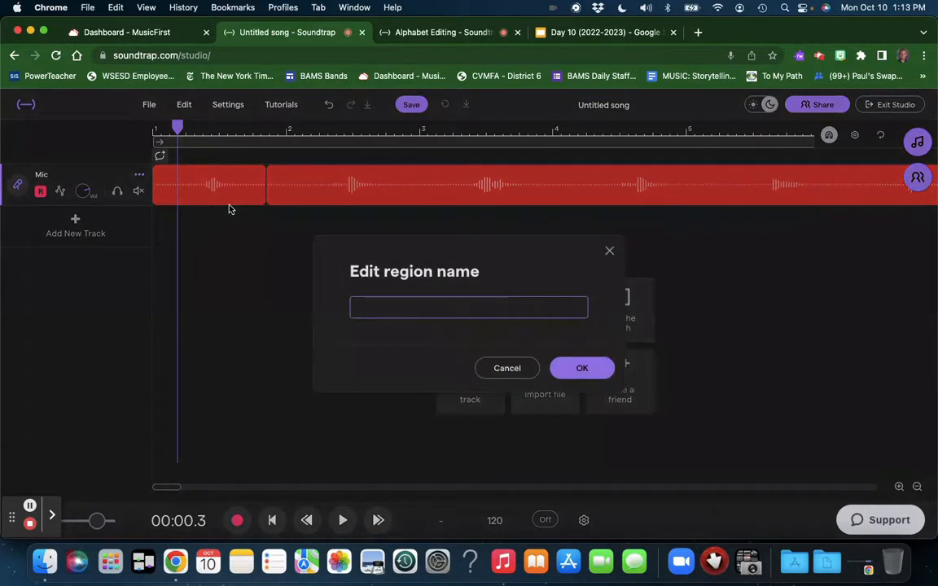
pyautogui.click(592, 371)
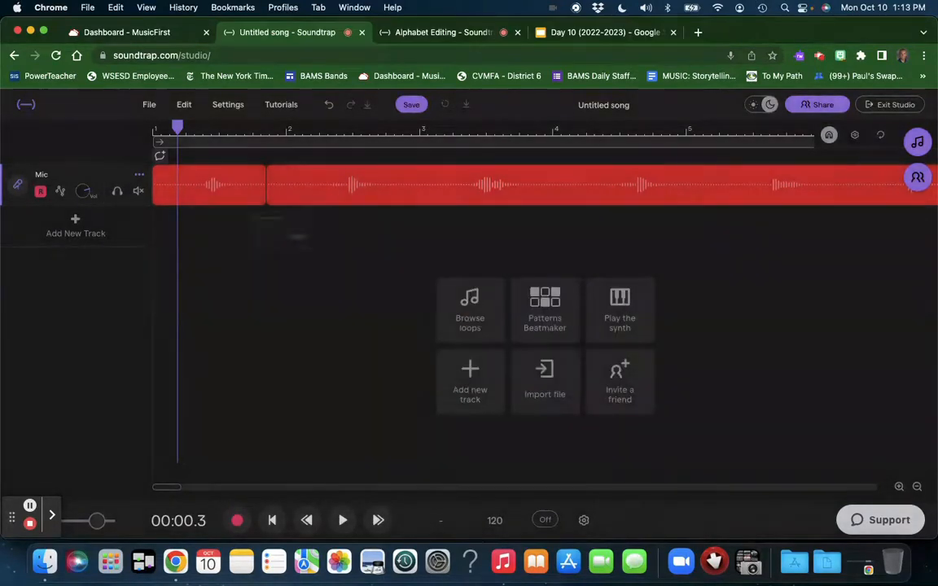
pyautogui.moveTo(201, 198)
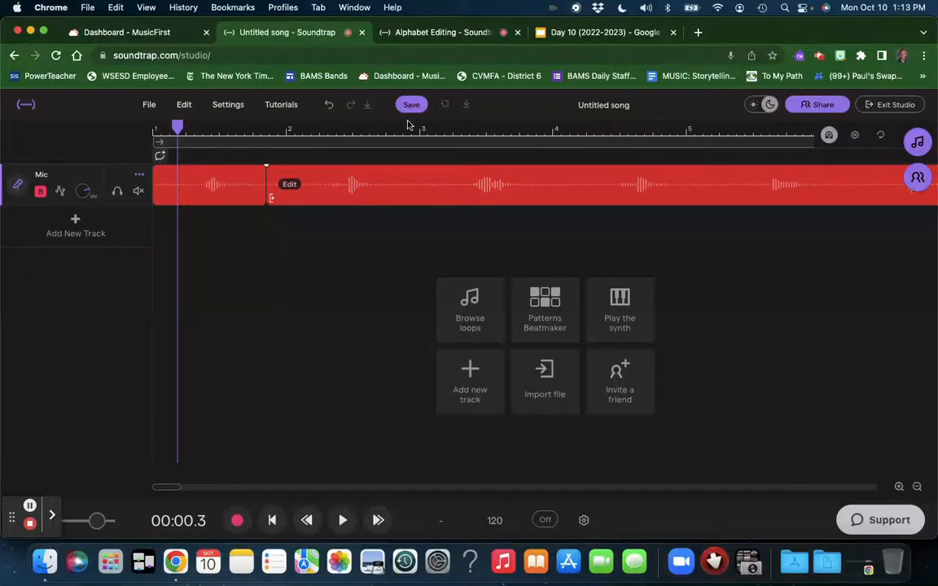
# Step: Examine the split regions of the Alphabet Editing recording through to the end of its Mic track
pyautogui.click(438, 34)
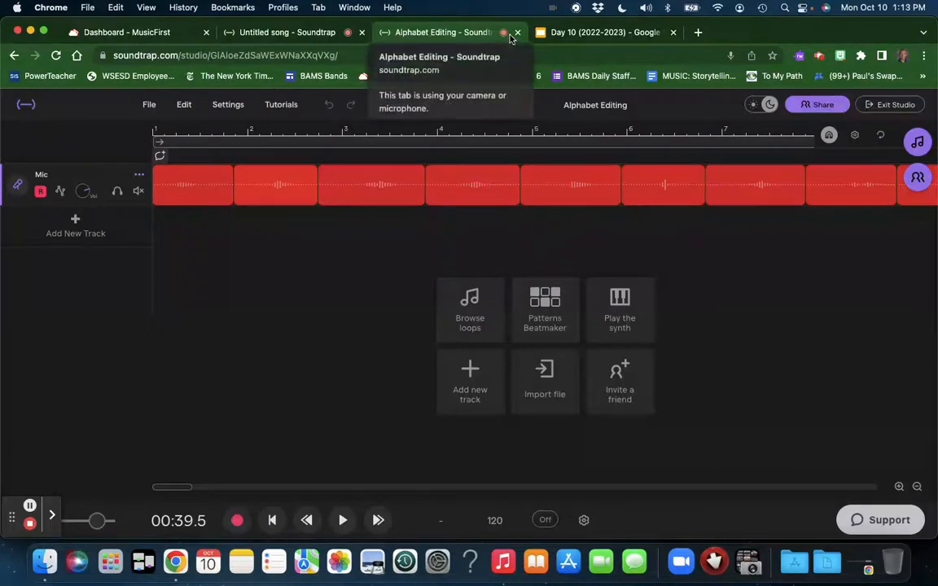
pyautogui.click(52, 518)
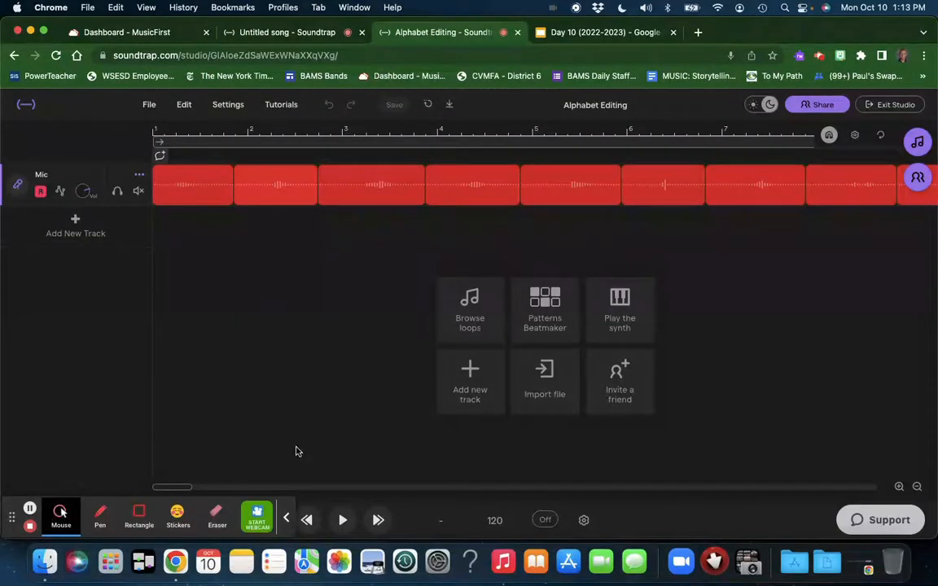
pyautogui.click(258, 523)
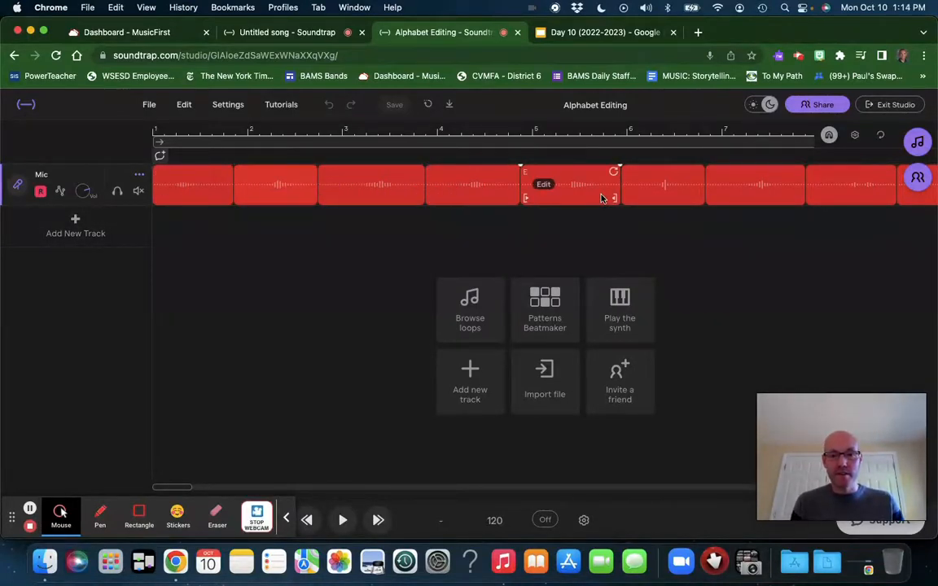
pyautogui.hscroll(10, 601, 198)
pyautogui.hscroll(20, 594, 198)
pyautogui.hscroll(-5, 594, 198)
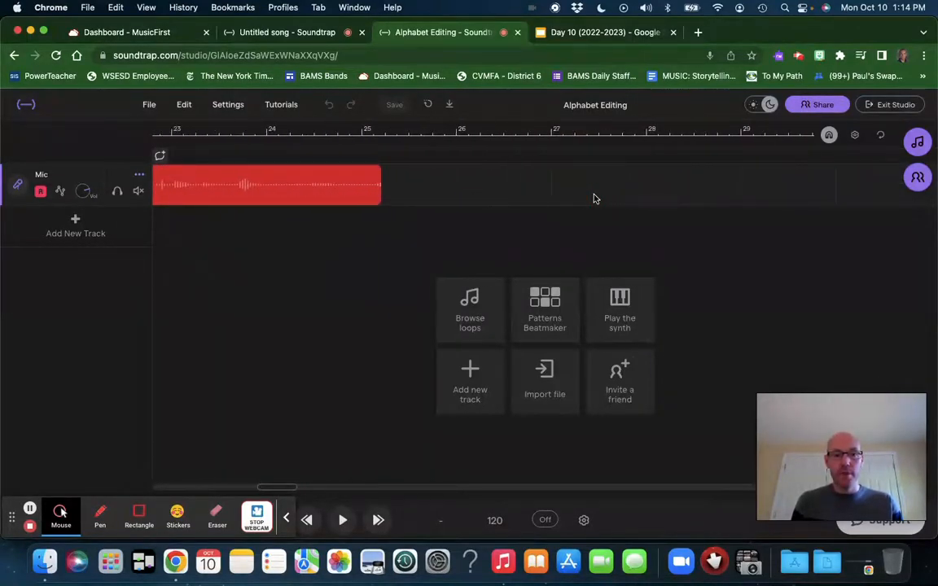
# Step: Play the Alphabet Editing recording from about bar 19 and split the unsplit remainder after the letter V, near bar 21.7
pyautogui.hscroll(-5, 595, 198)
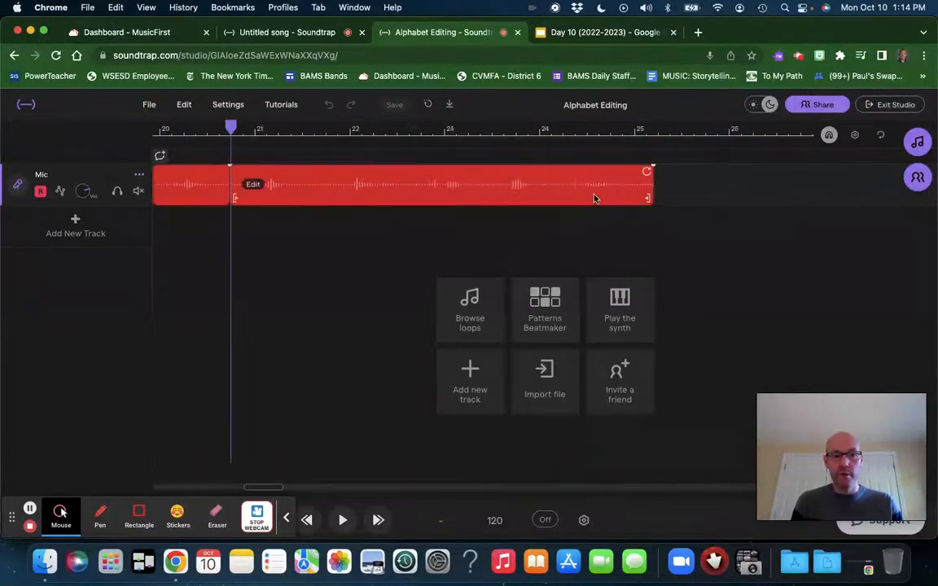
pyautogui.hscroll(-2, 594, 197)
pyautogui.click(209, 127)
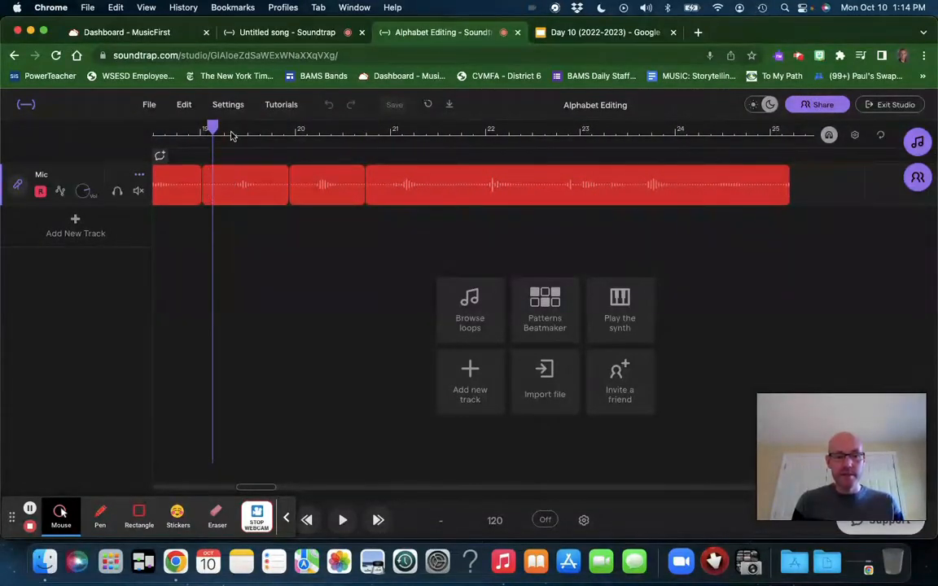
pyautogui.press('space')
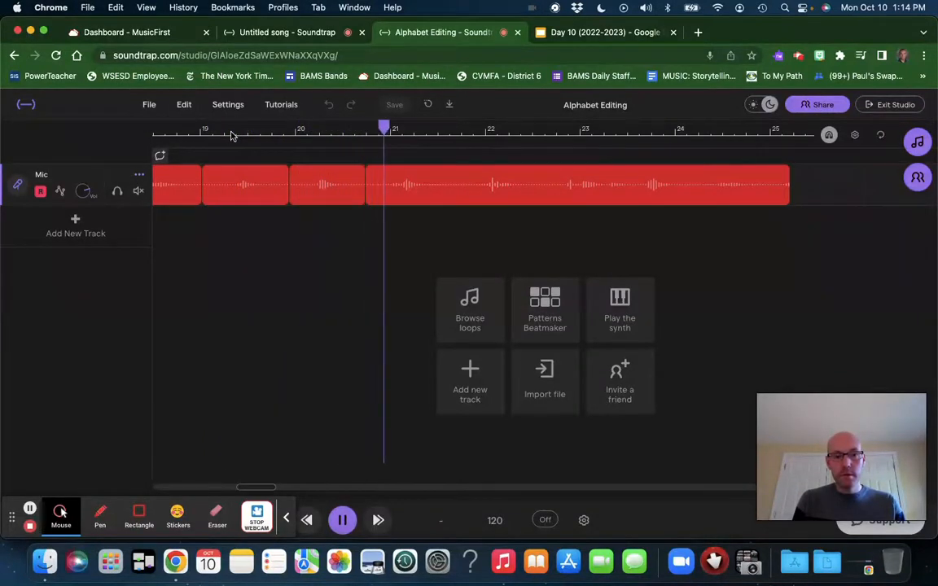
pyautogui.press('space')
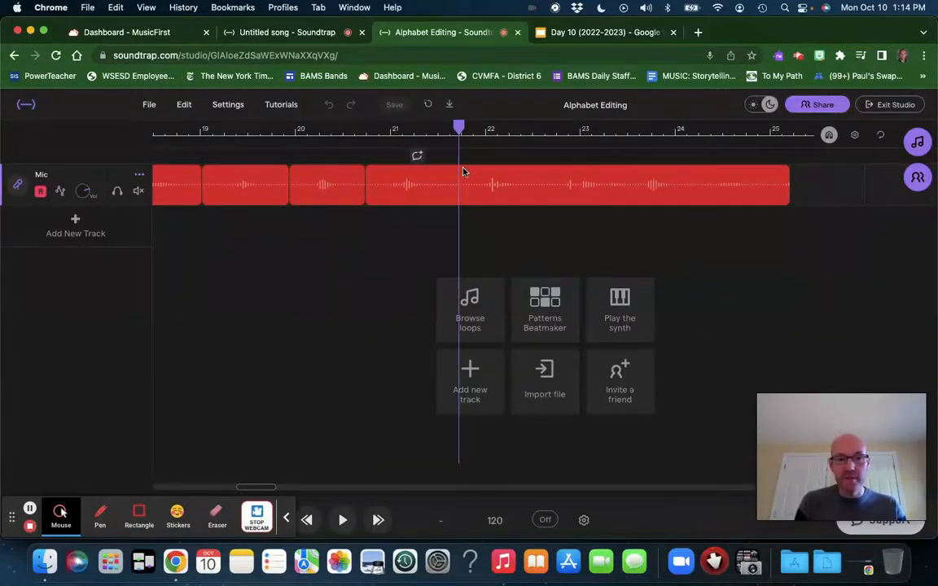
pyautogui.click(460, 188)
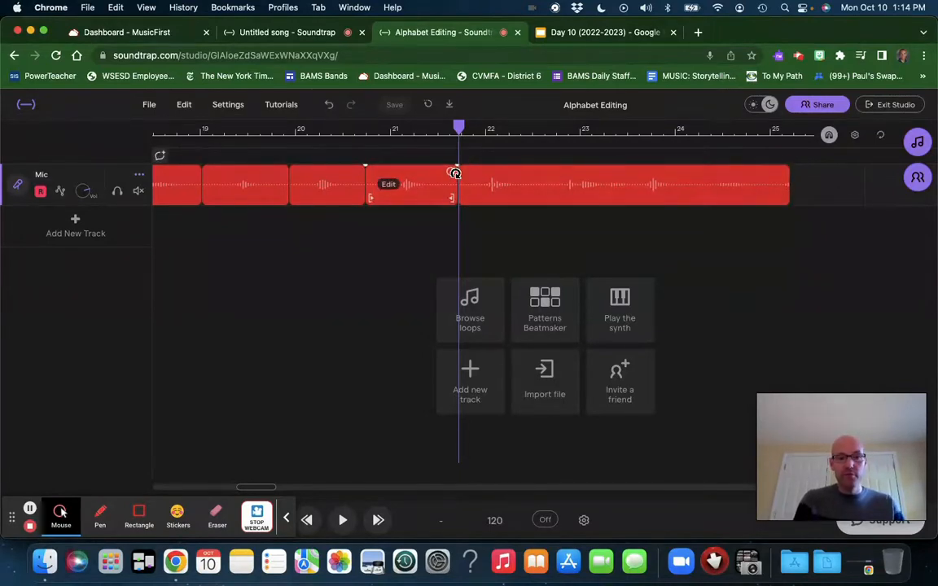
# Step: Continue playback on the Mic track and split the remaining audio after the letter W, near bar 22.6
pyautogui.click(456, 174)
pyautogui.press('space')
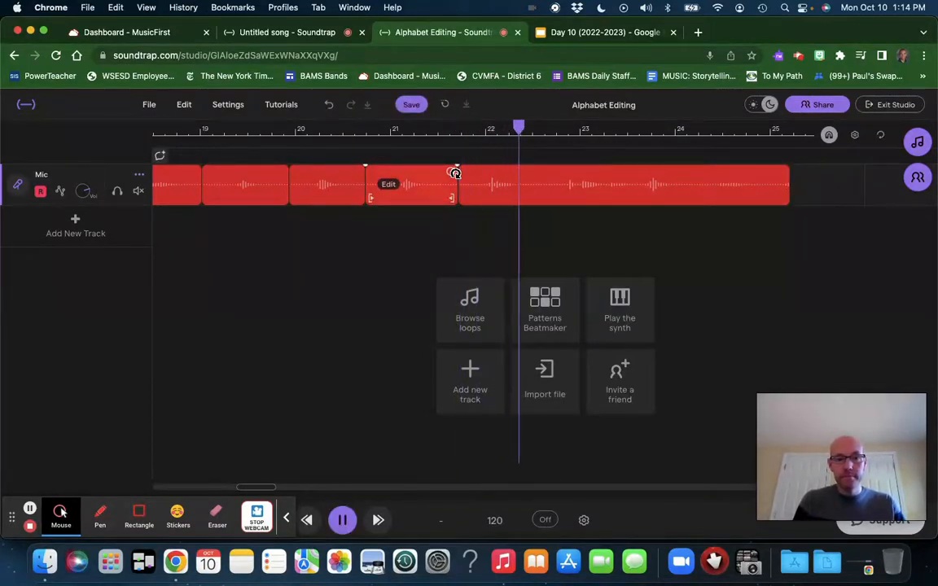
pyautogui.press('space')
pyautogui.click(542, 173)
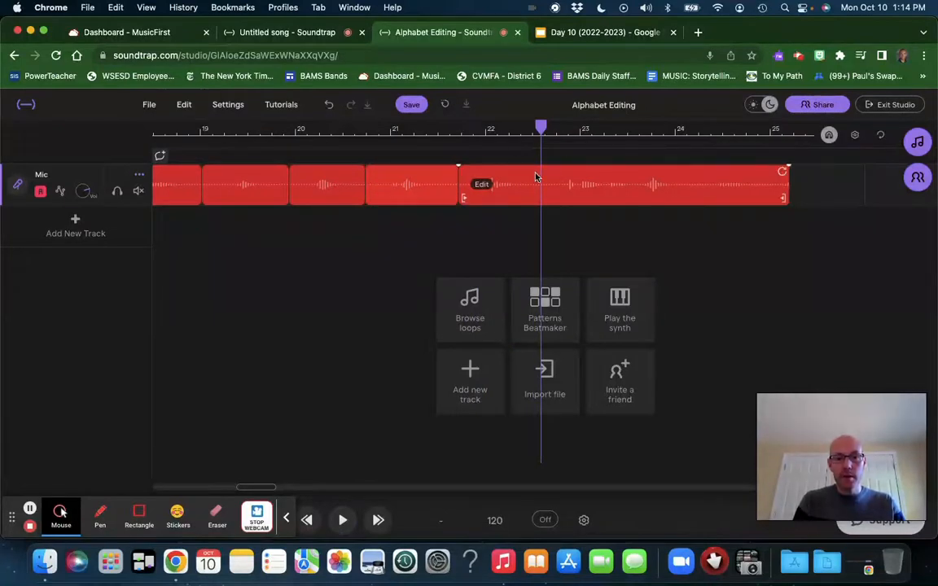
pyautogui.click(535, 174)
# Step: Play on through the next spoken letter and split the Mic recording after the X, near bar 23.5
pyautogui.press('space')
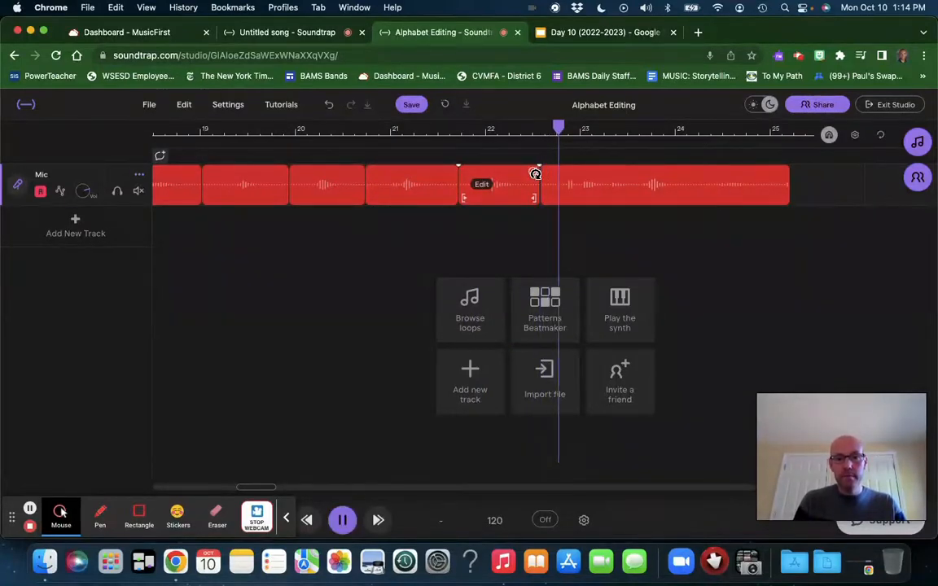
pyautogui.press('space')
pyautogui.click(626, 177)
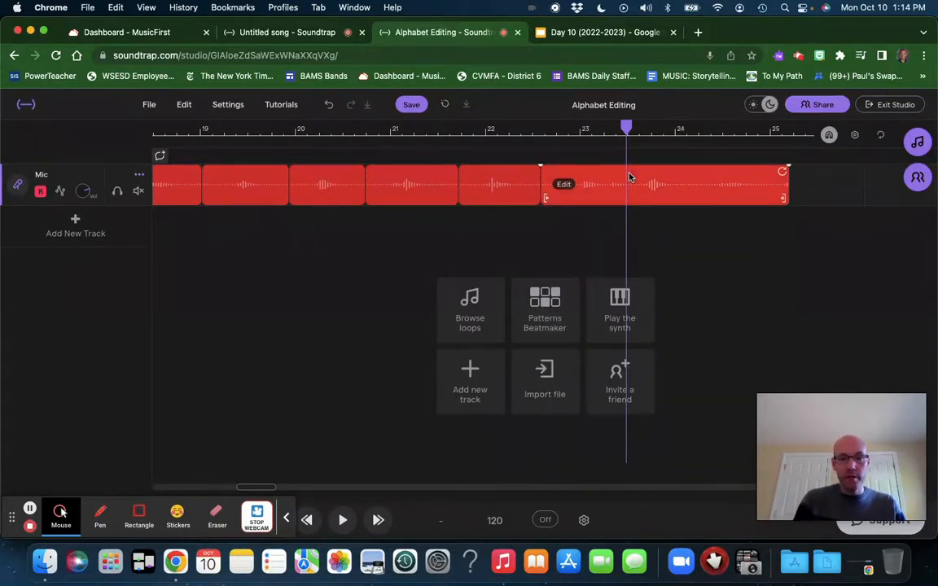
pyautogui.click(628, 171)
# Step: Split the rest of the Mic recording after the letter Y, near bar 24.2, and play the last piece to check it
pyautogui.press('space')
pyautogui.press('space')
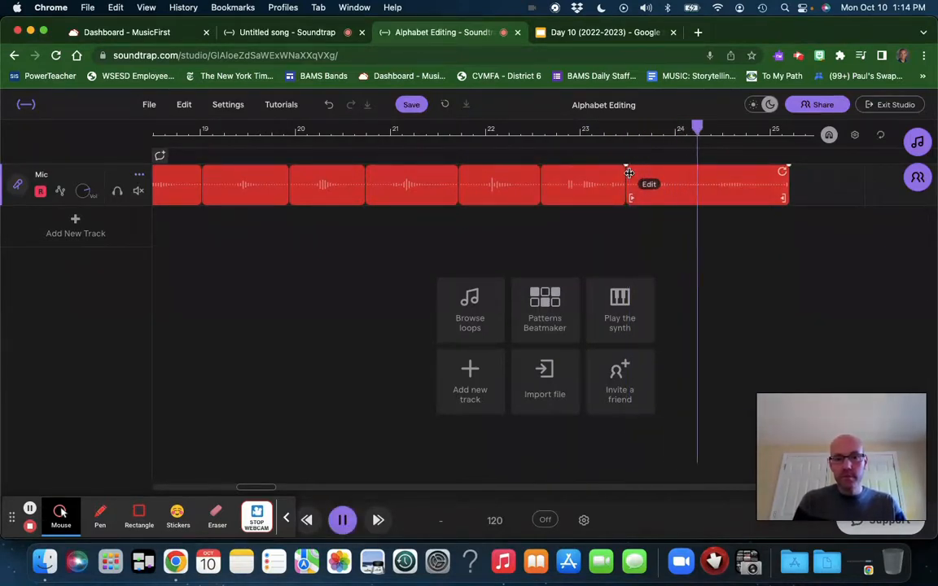
pyautogui.click(699, 187)
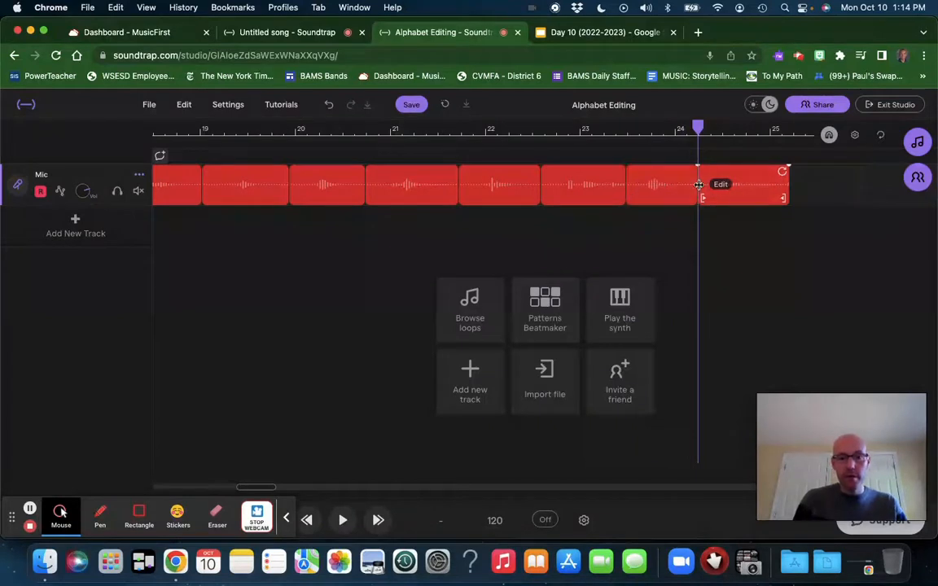
pyautogui.press('space')
pyautogui.press('space')
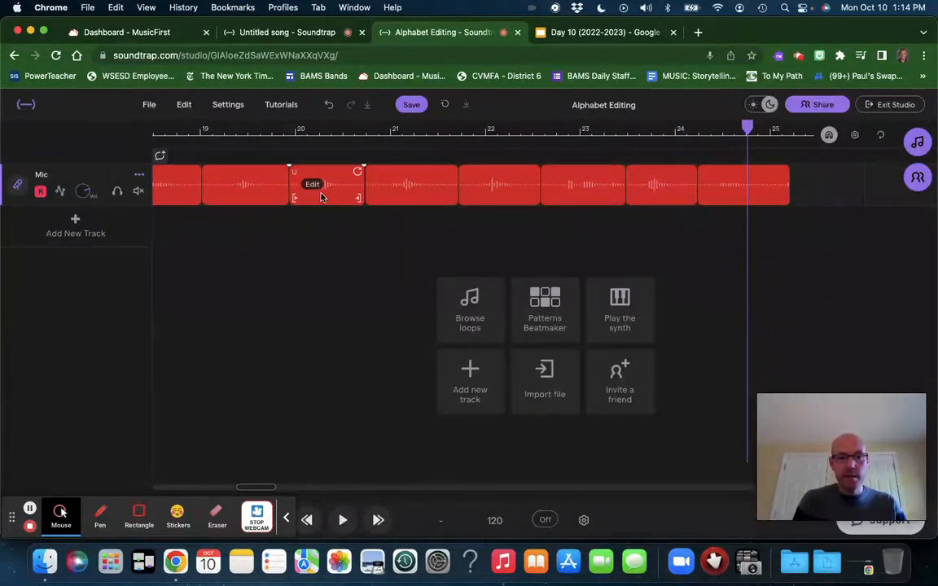
# Step: Rename the two Mic regions following the U region as V and W
pyautogui.click(394, 185)
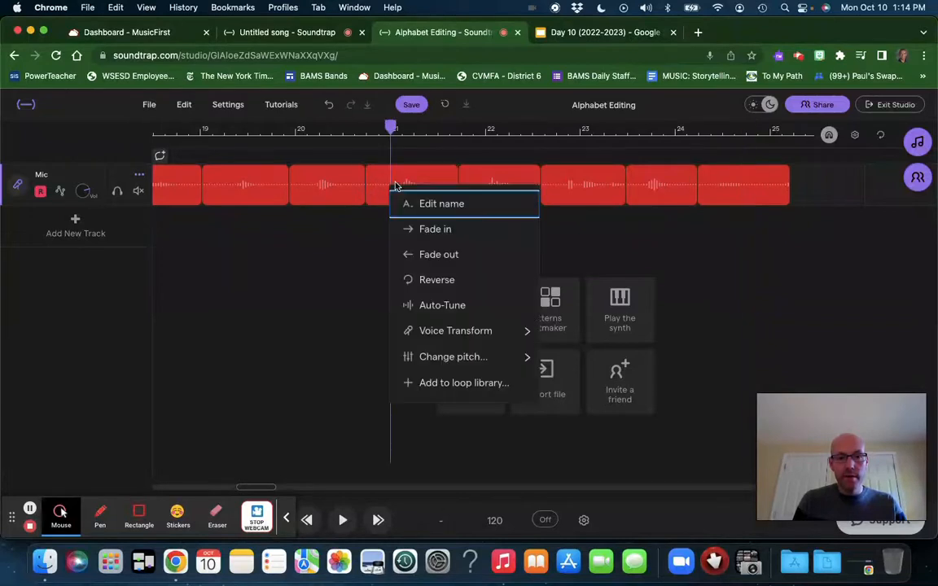
pyautogui.click(434, 202)
pyautogui.write('V')
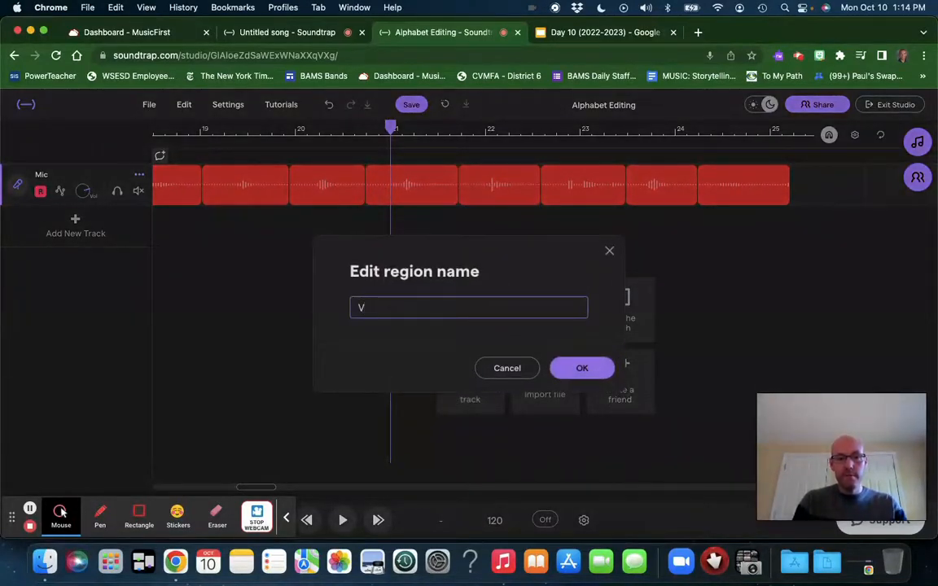
pyautogui.press('Return')
pyautogui.click(482, 185)
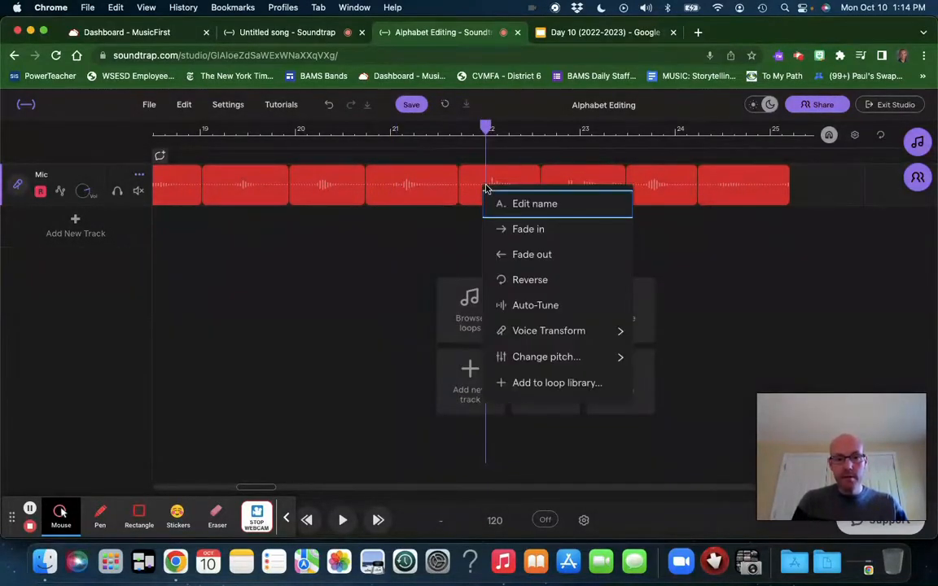
pyautogui.click(531, 208)
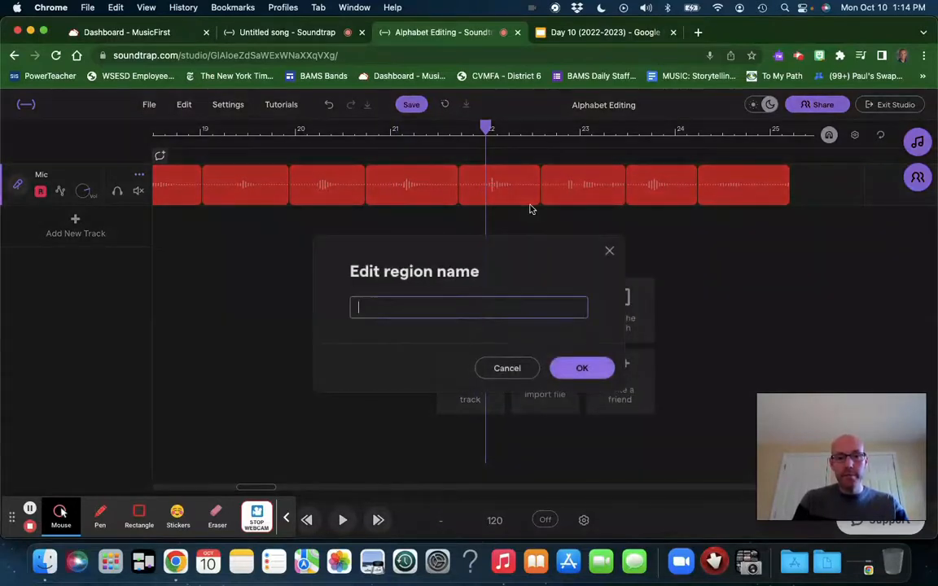
pyautogui.write('W')
pyautogui.press('Return')
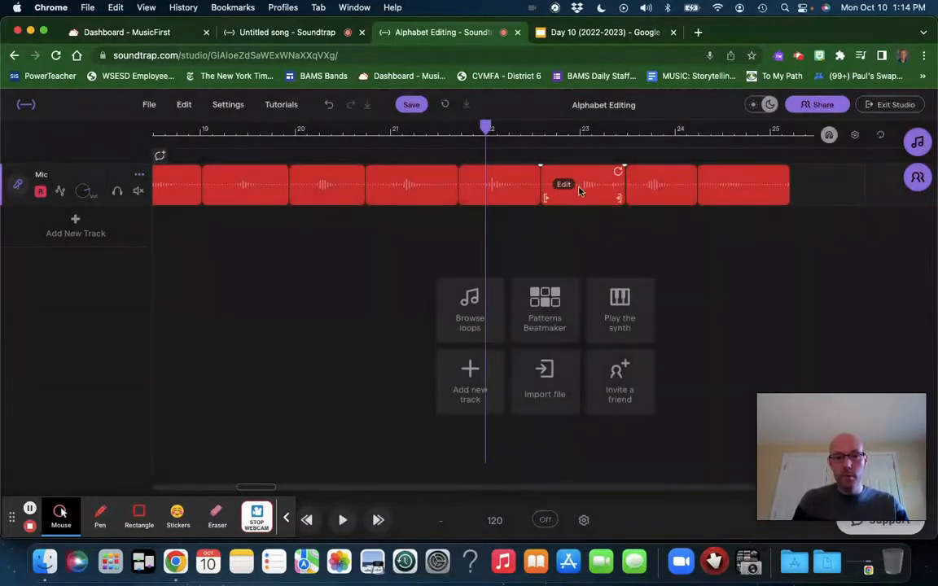
# Step: Rename the two Mic regions following the W region as X and Y
pyautogui.click(566, 188)
pyautogui.click(583, 203)
pyautogui.write('X')
pyautogui.press('Return')
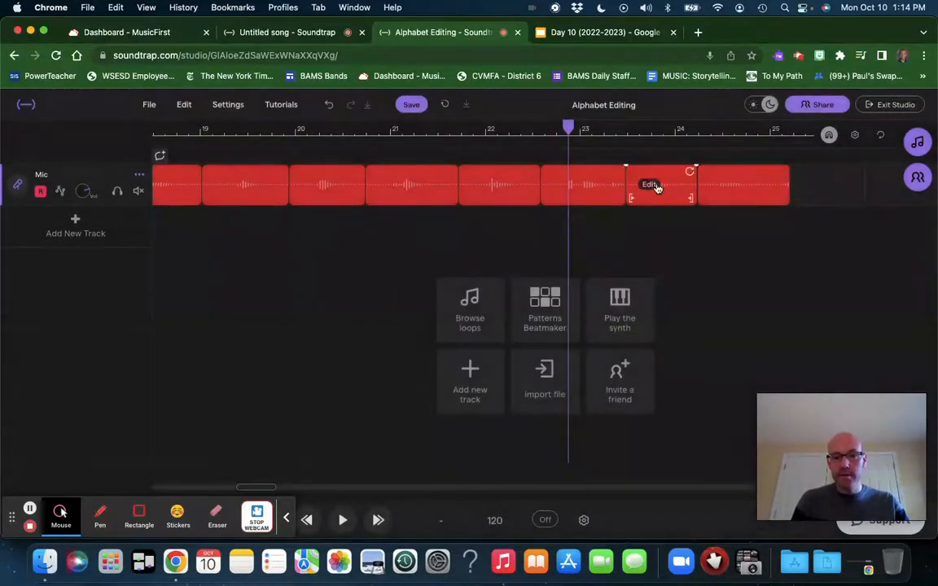
pyautogui.click(649, 185)
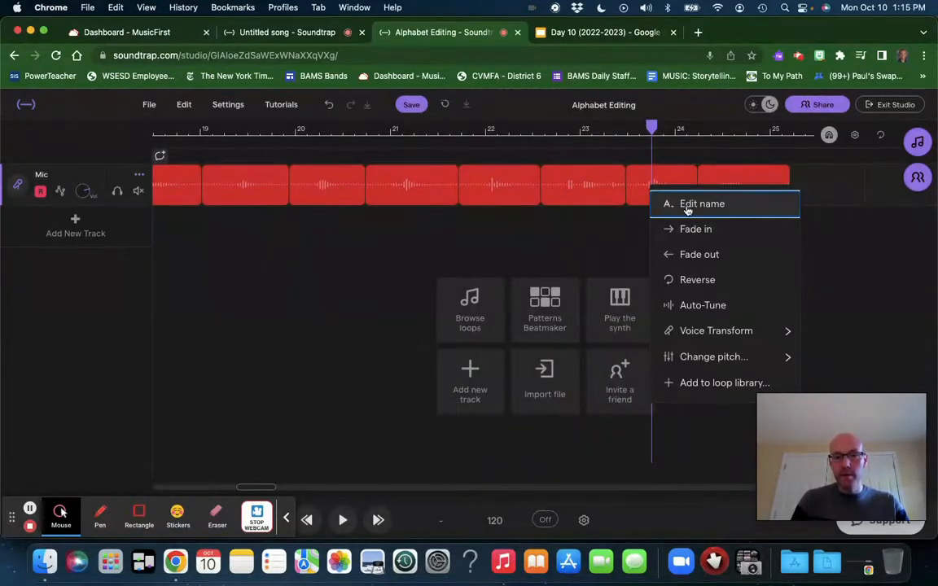
pyautogui.click(666, 204)
pyautogui.write('Y')
pyautogui.press('Return')
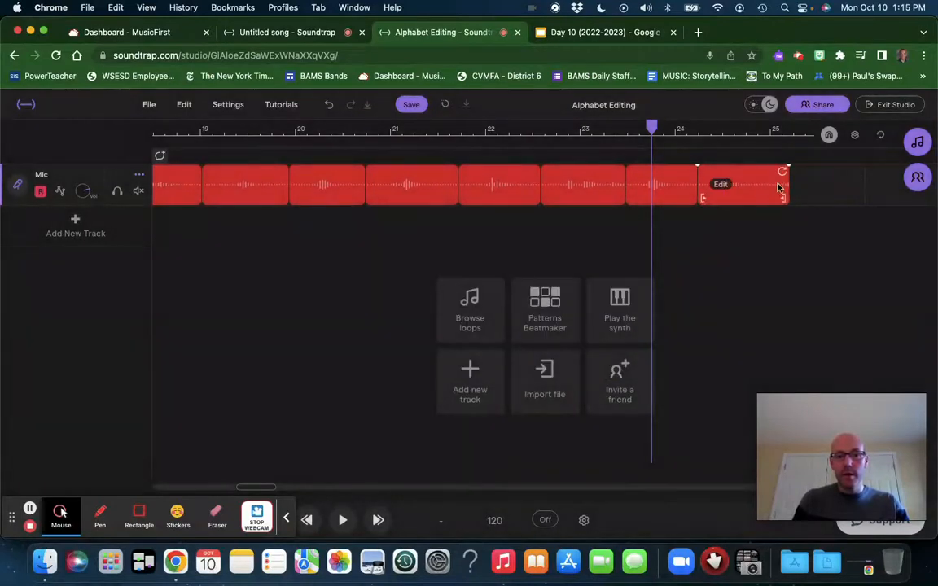
# Step: Rename the last region of the Mic track as Z
pyautogui.click(723, 186)
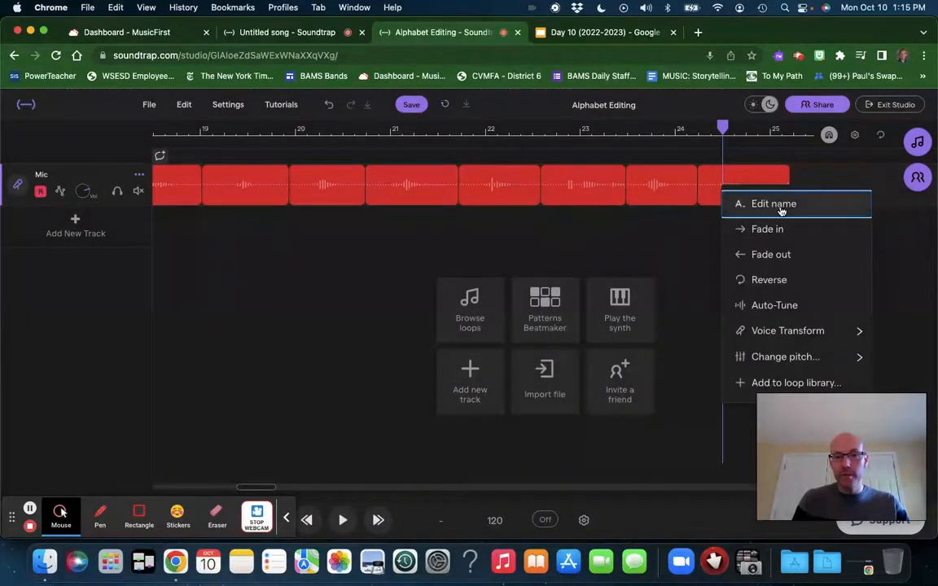
pyautogui.click(727, 202)
pyautogui.write('Z')
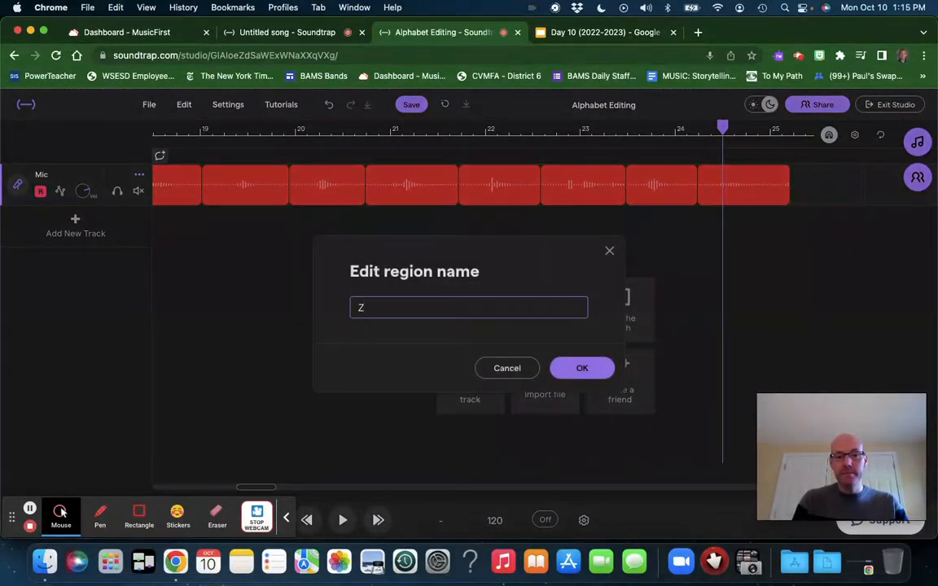
pyautogui.click(581, 371)
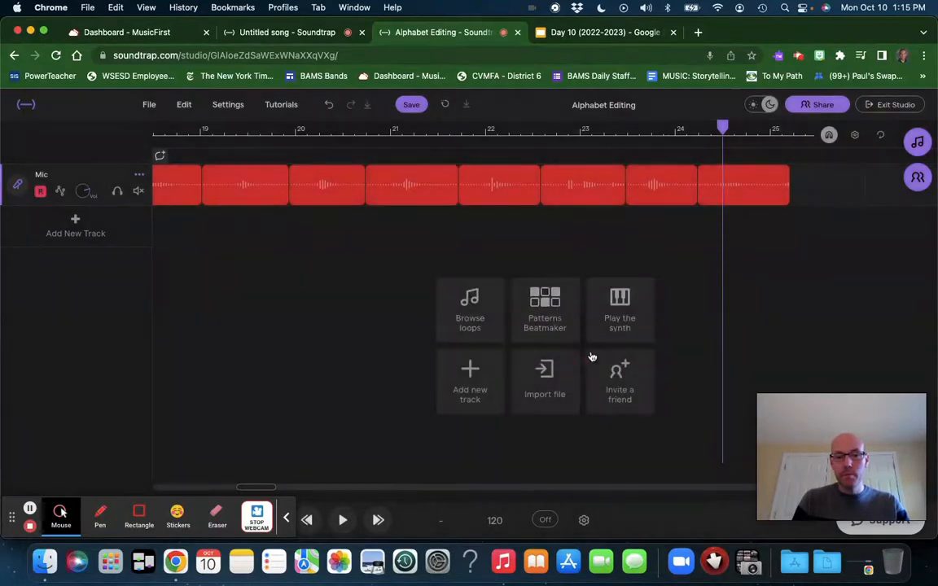
# Step: Return the playhead to the start of the song and save the Alphabet Editing project
pyautogui.click(286, 508)
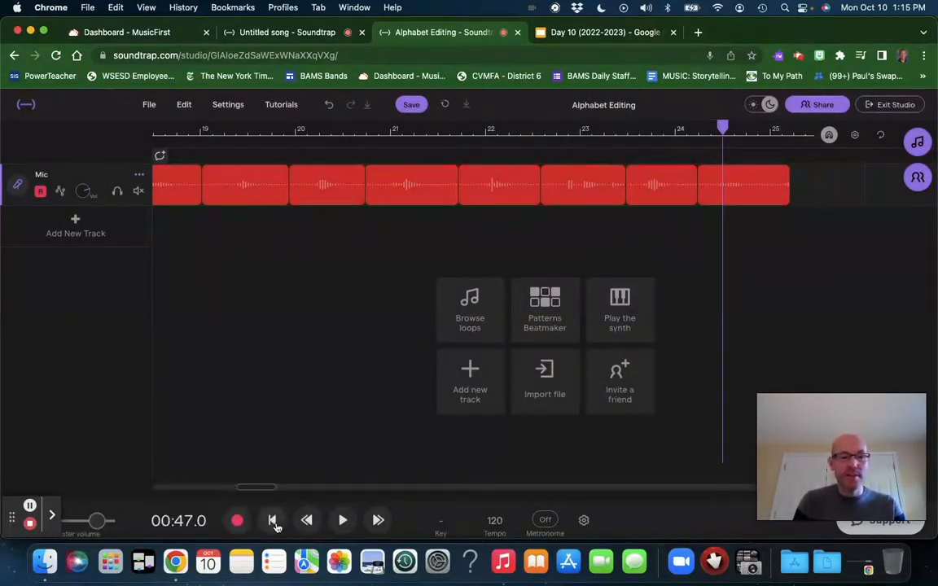
pyautogui.click(272, 520)
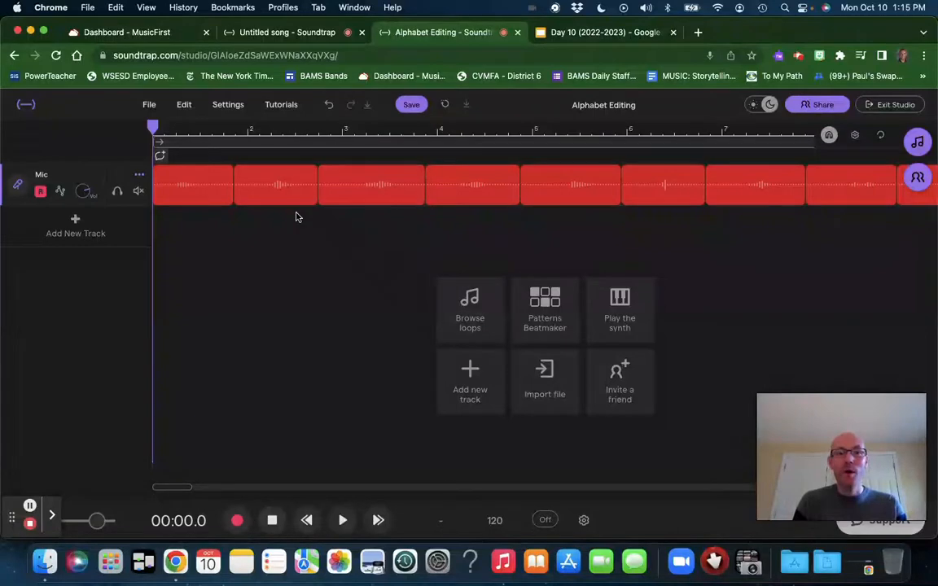
pyautogui.moveTo(654, 178)
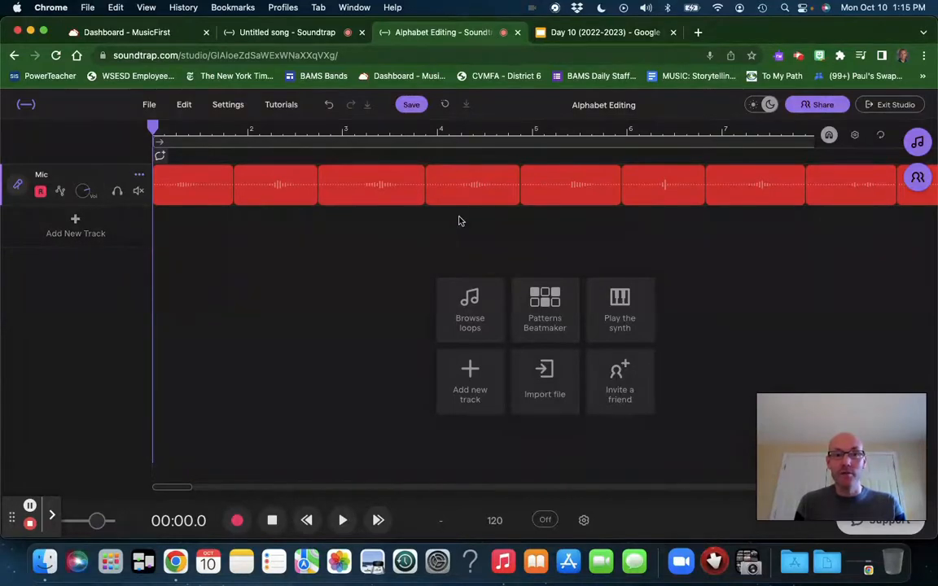
pyautogui.click(413, 105)
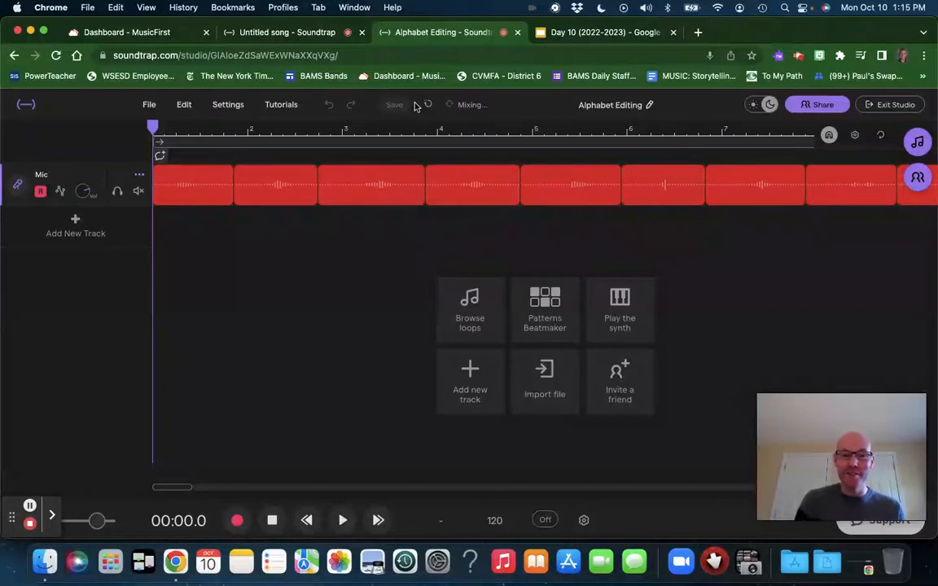
# Step: Add a second voice track below the alphabet recording and close its recording view
pyautogui.click(75, 226)
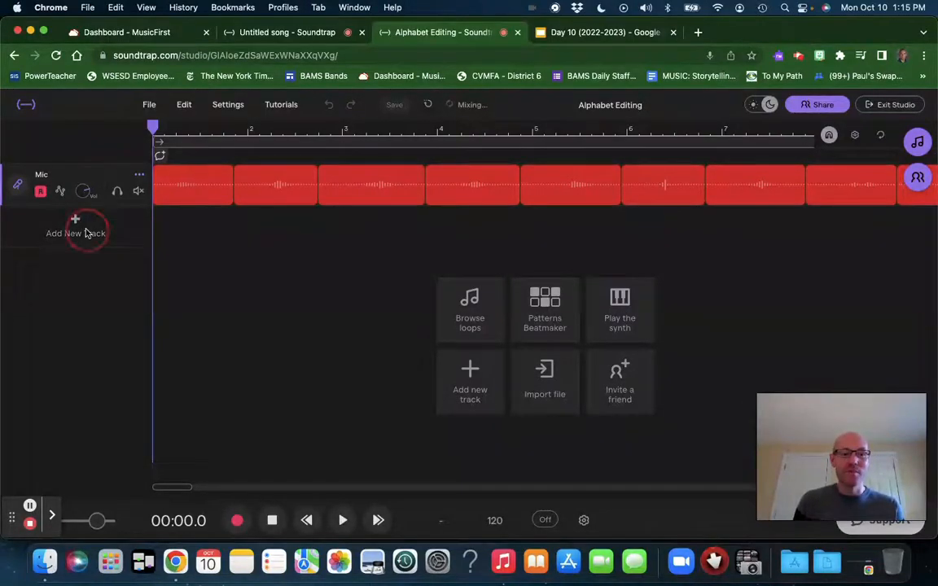
pyautogui.click(316, 241)
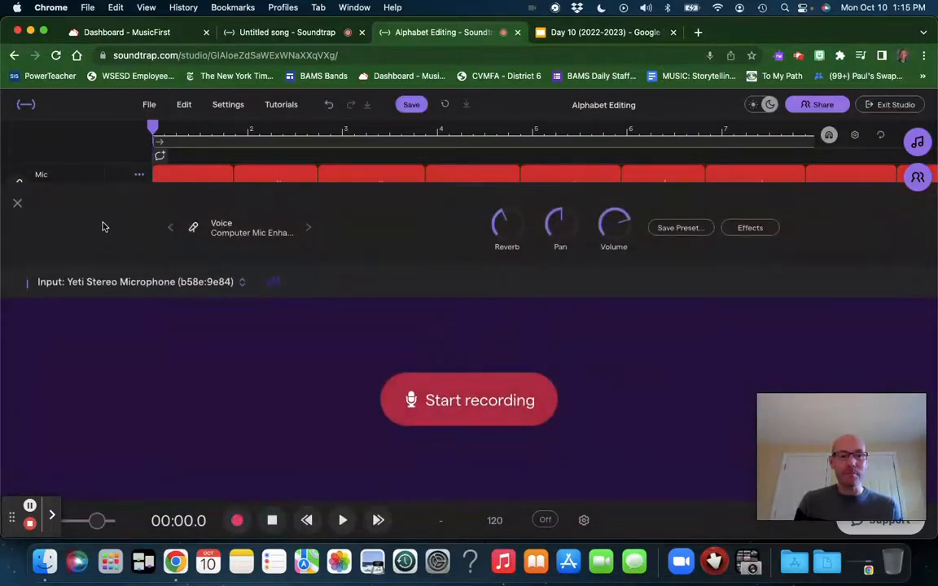
pyautogui.click(17, 204)
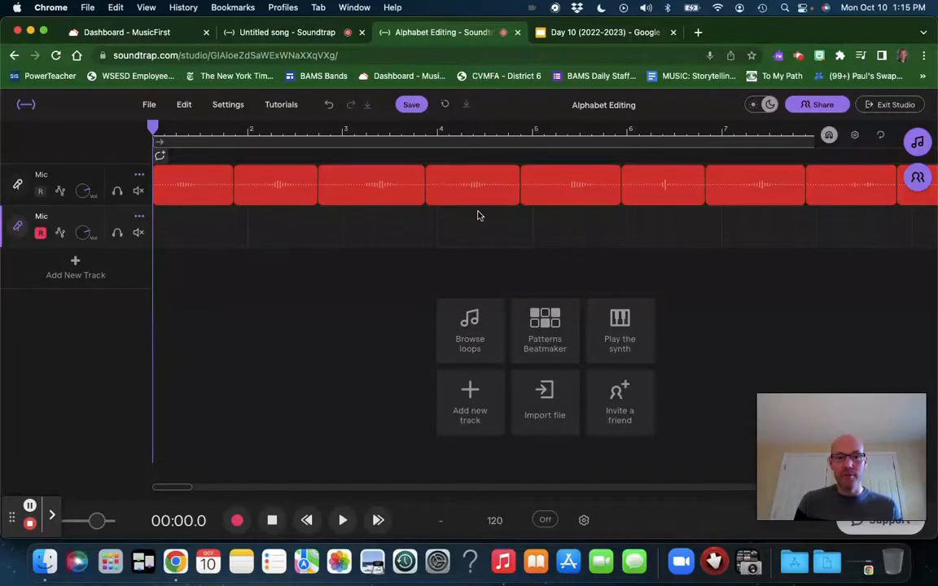
# Step: Move a letter region from further along the first Mic track to the start of the second Mic track
pyautogui.hscroll(2, 562, 202)
pyautogui.hscroll(10, 562, 202)
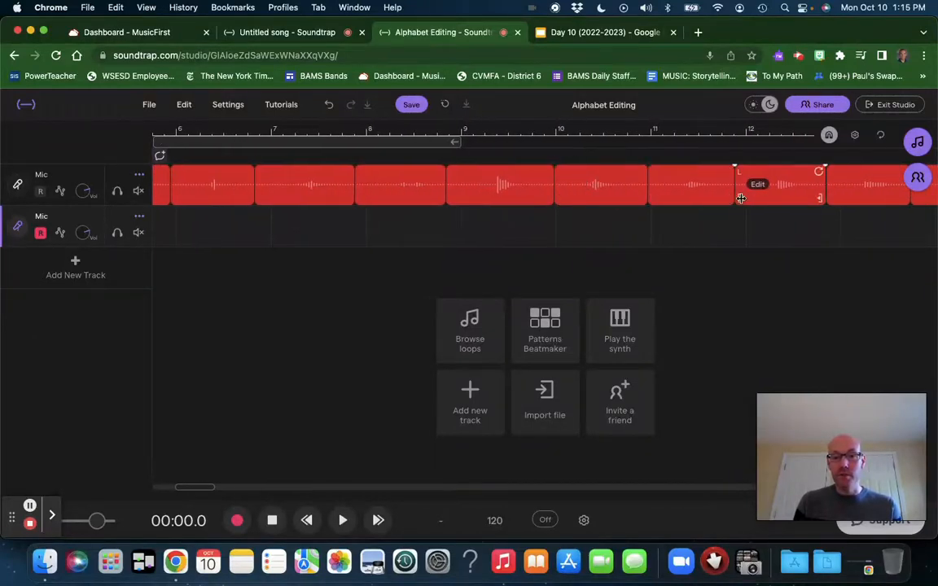
pyautogui.hscroll(7, 740, 199)
pyautogui.hscroll(11, 740, 199)
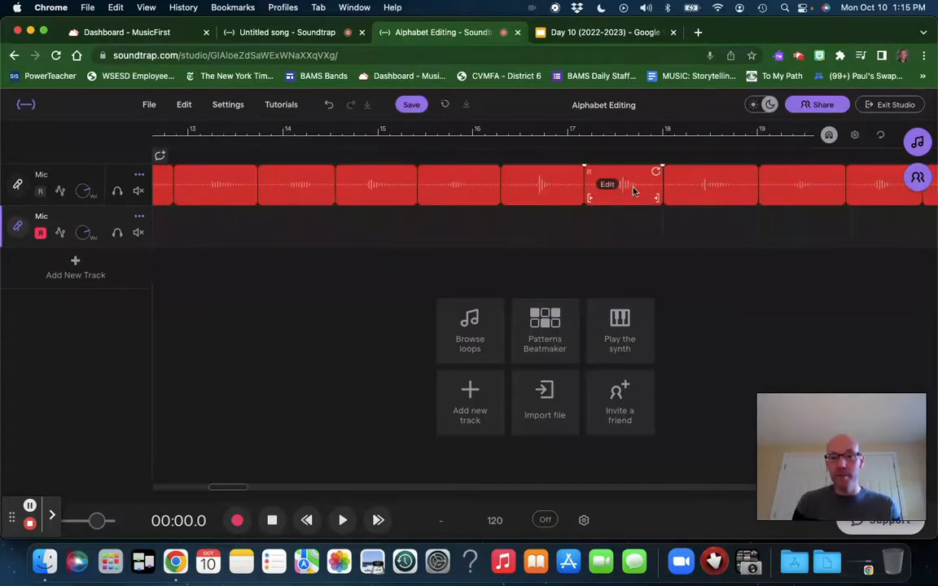
pyautogui.moveTo(808, 188); pyautogui.dragTo(92, 231)
# Step: Copy the O region from the first Mic track to the second and place it directly after the T region
pyautogui.hscroll(1, 640, 200)
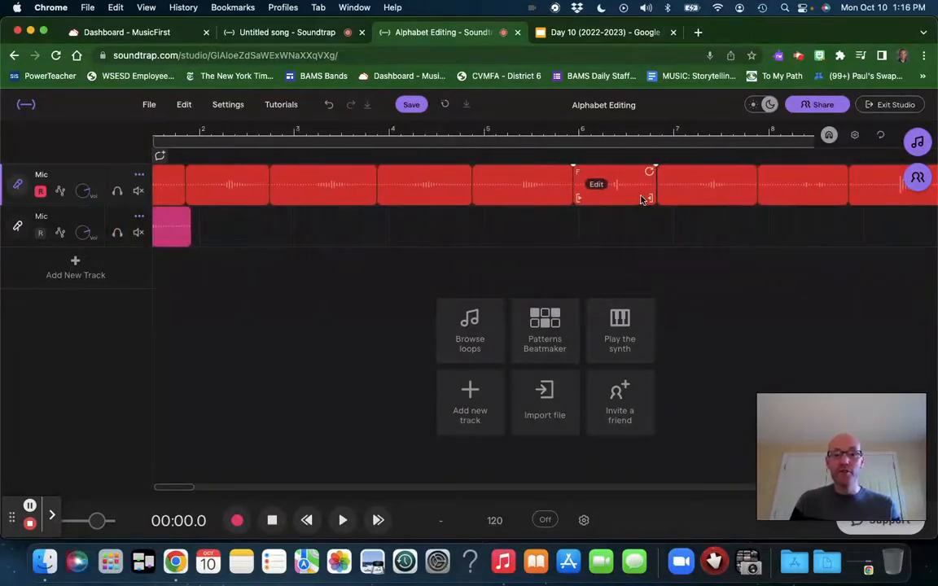
pyautogui.hscroll(1, 774, 183)
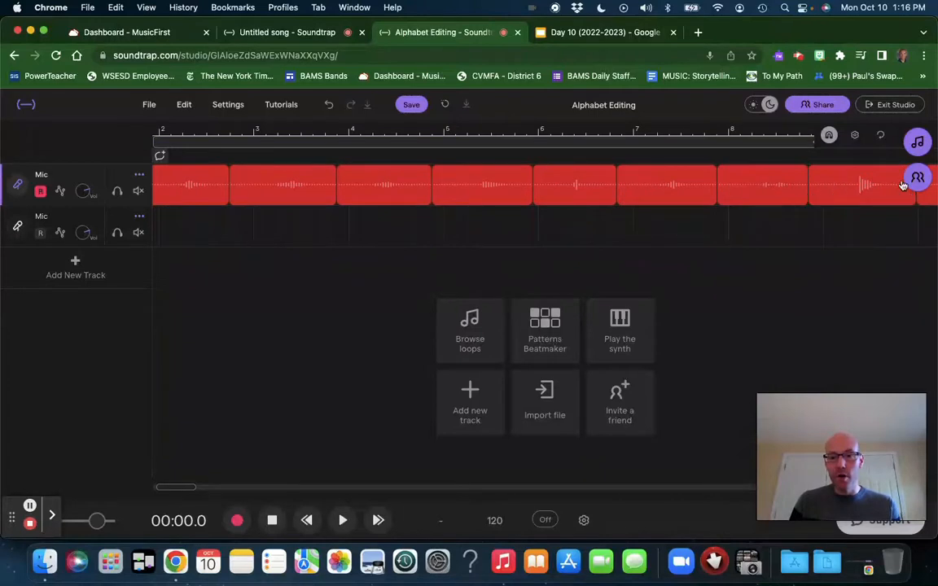
pyautogui.hscroll(1, 724, 229)
pyautogui.hscroll(1, 724, 228)
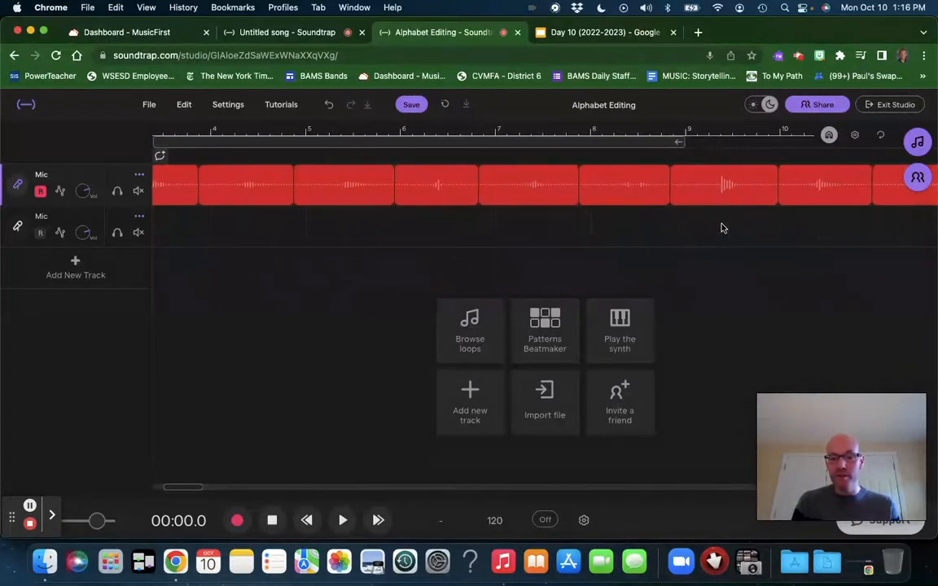
pyautogui.press('Right')
pyautogui.press('Right')
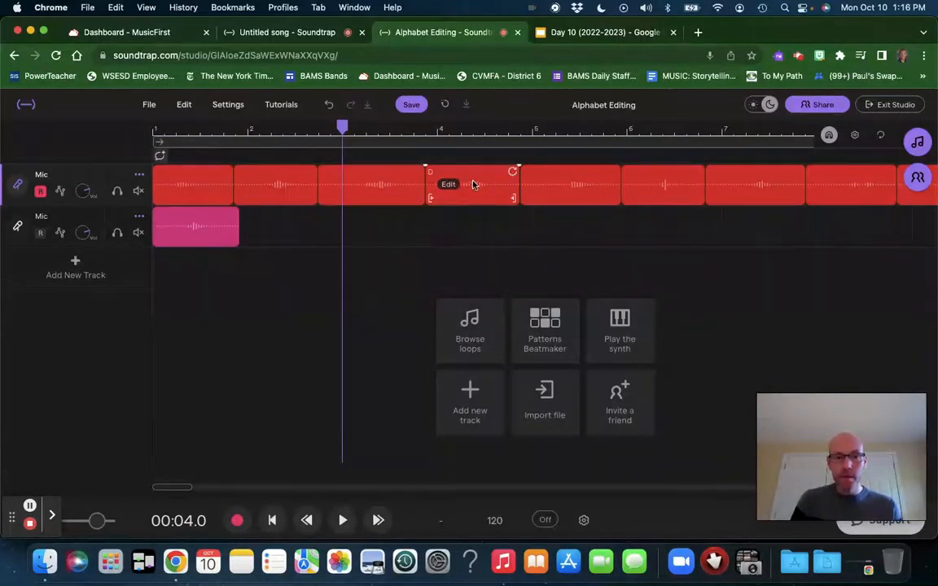
pyautogui.hscroll(10, 744, 183)
pyautogui.hscroll(4, 743, 182)
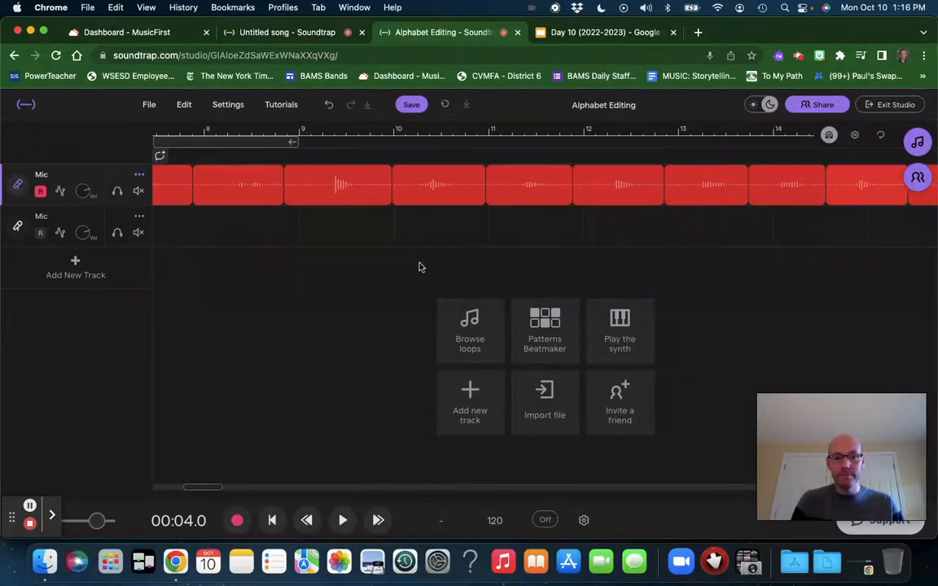
pyautogui.hscroll(-14, 419, 266)
pyautogui.click(248, 134)
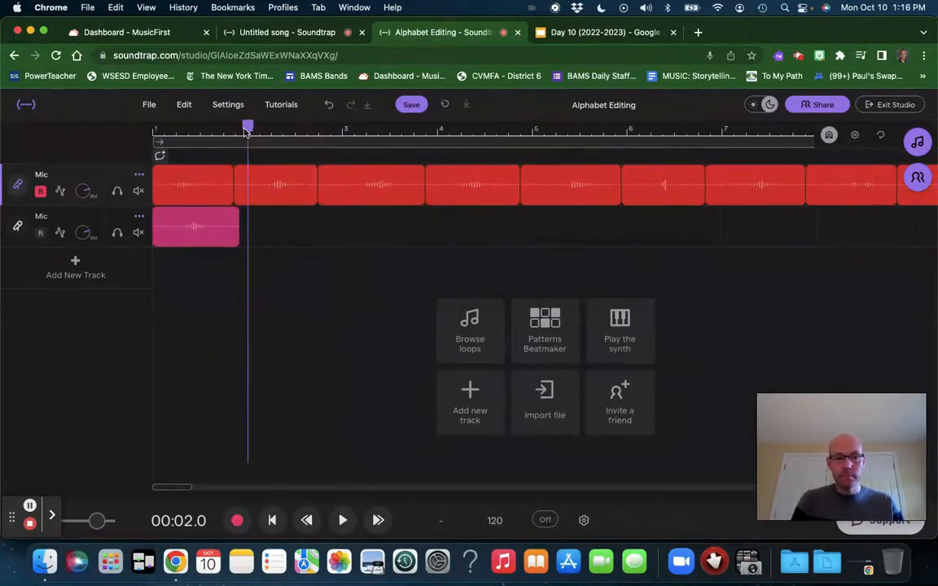
pyautogui.click(252, 224)
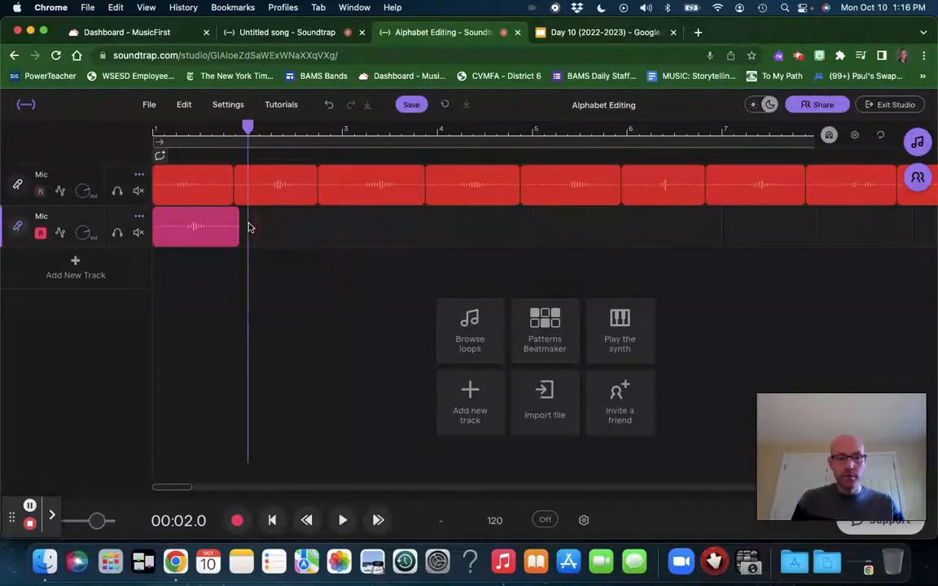
pyautogui.hotkey('ctrl', 'v')
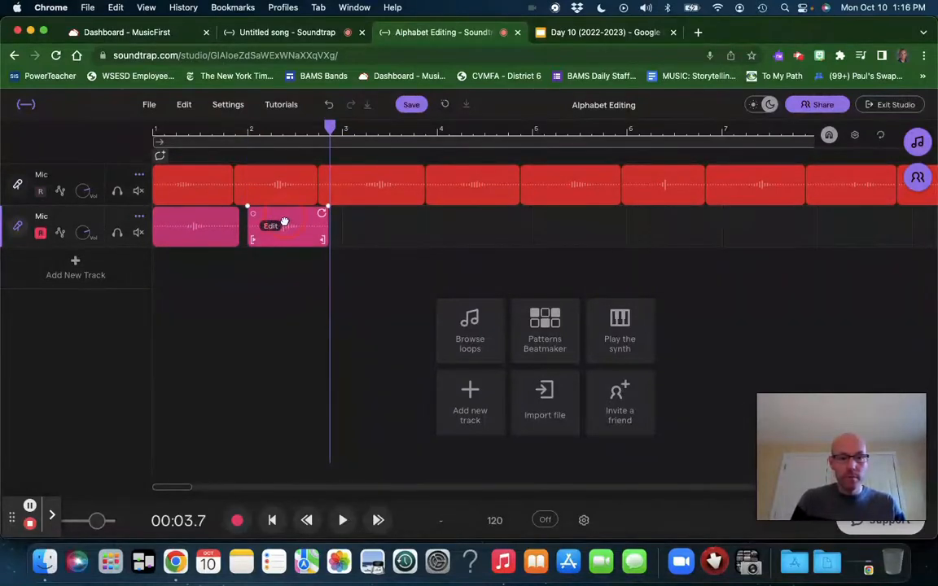
pyautogui.moveTo(284, 222); pyautogui.dragTo(280, 221)
# Step: Copy the M region from the first Mic track and paste it on the second at 00:03.5, directly after O
pyautogui.hscroll(5, 768, 157)
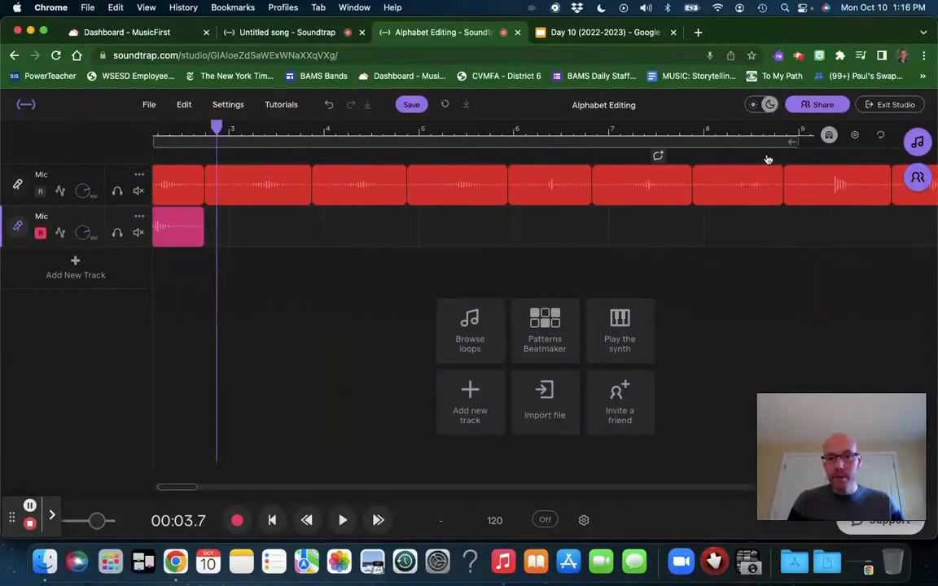
pyautogui.hscroll(10, 738, 196)
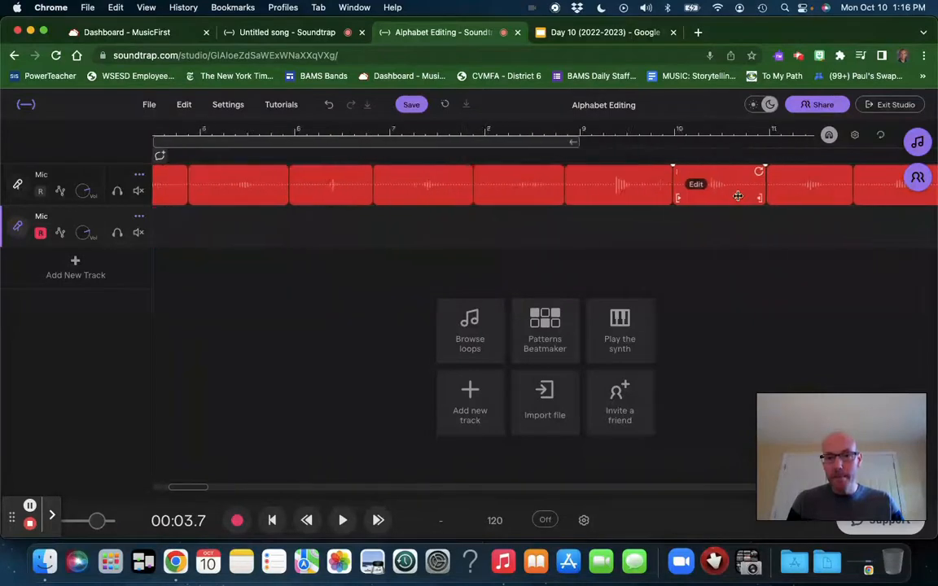
pyautogui.click(818, 188)
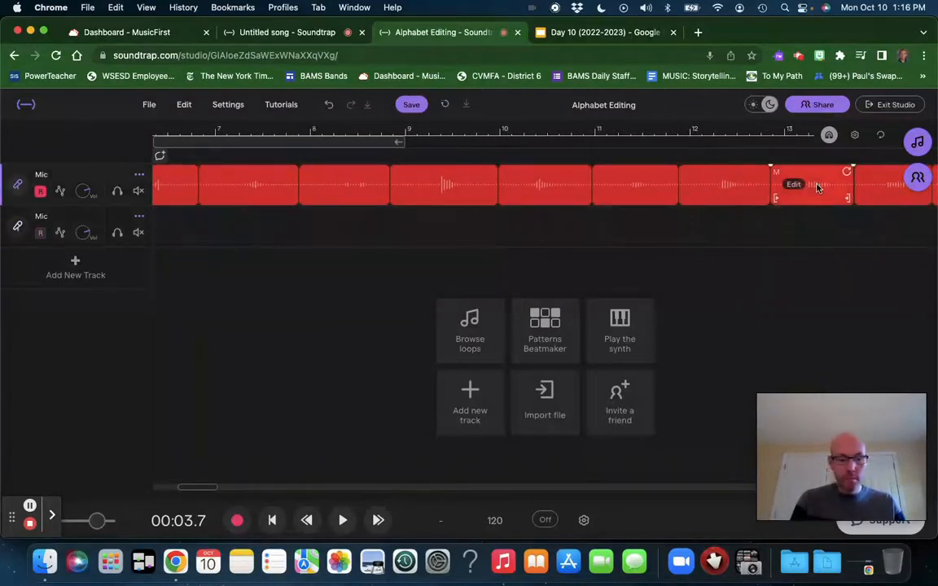
pyautogui.hscroll(-15, 341, 224)
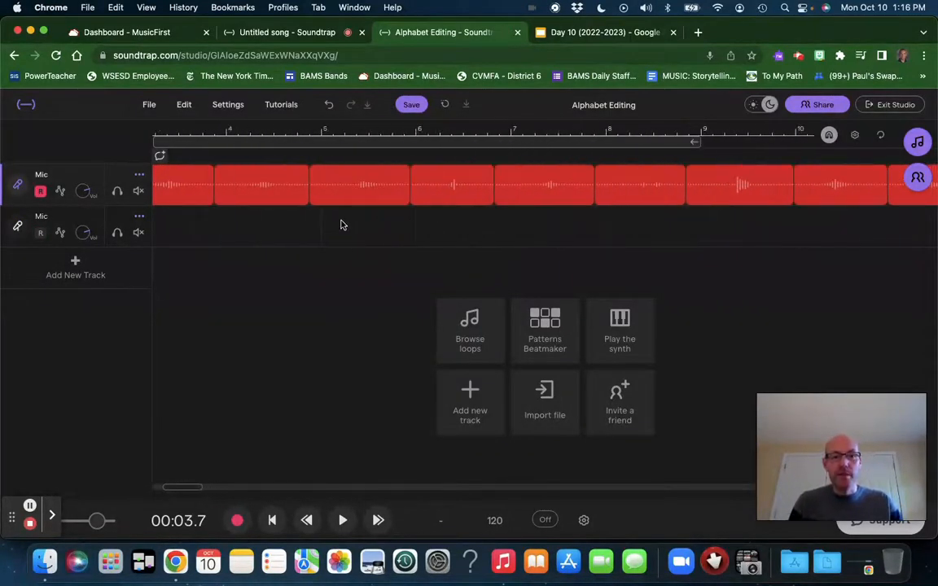
pyautogui.click(319, 133)
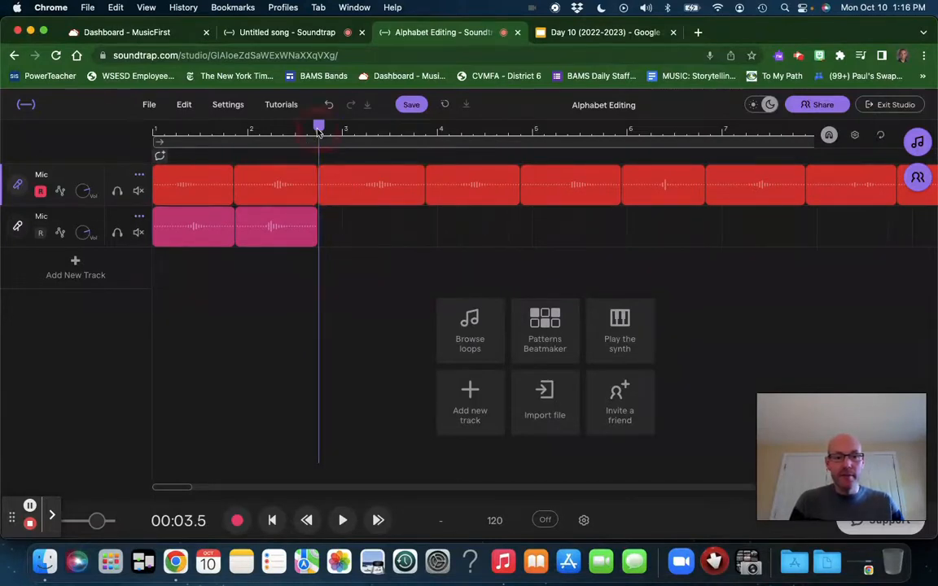
pyautogui.click(320, 219)
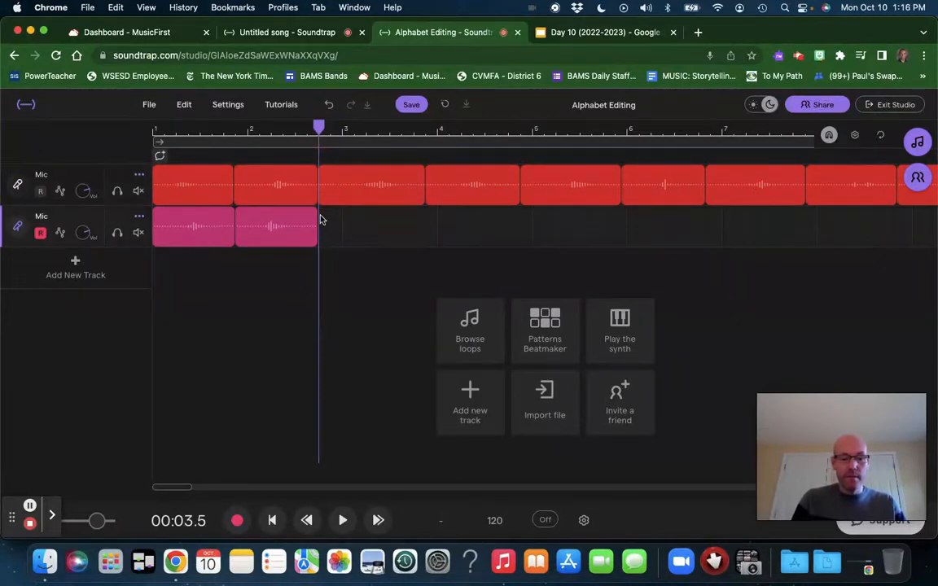
pyautogui.press('super+v')
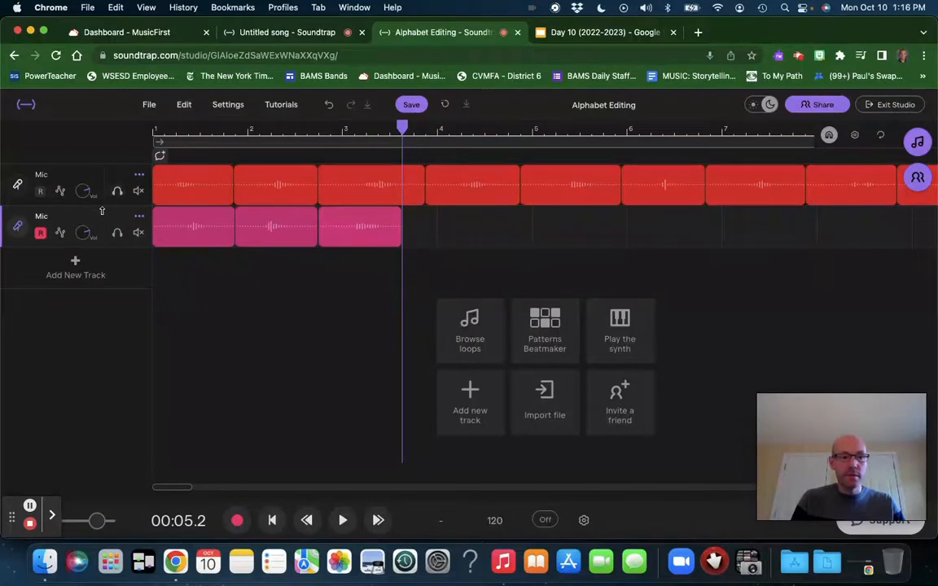
# Step: Solo the second Mic track and play its T, O and M regions from the start of the song
pyautogui.click(116, 233)
pyautogui.press('Return')
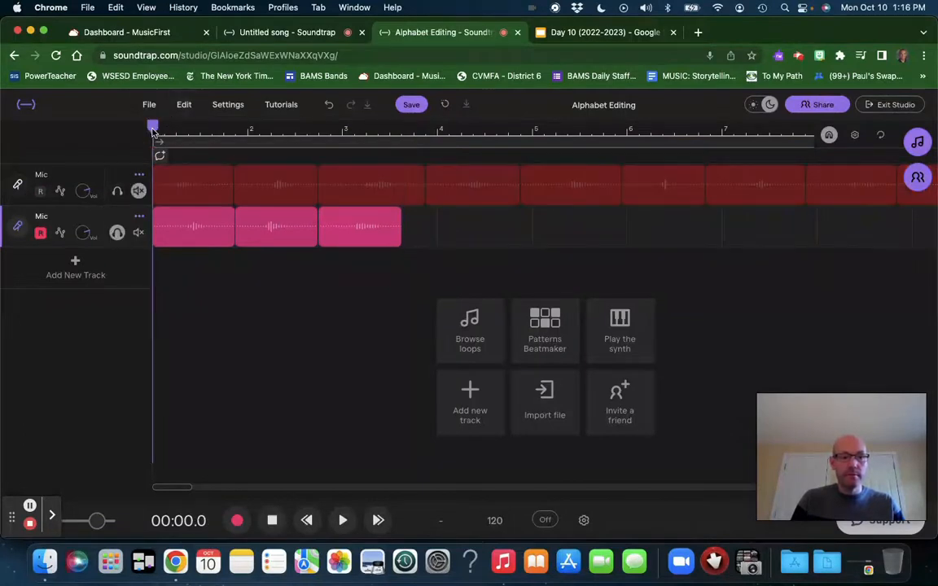
pyautogui.press('space')
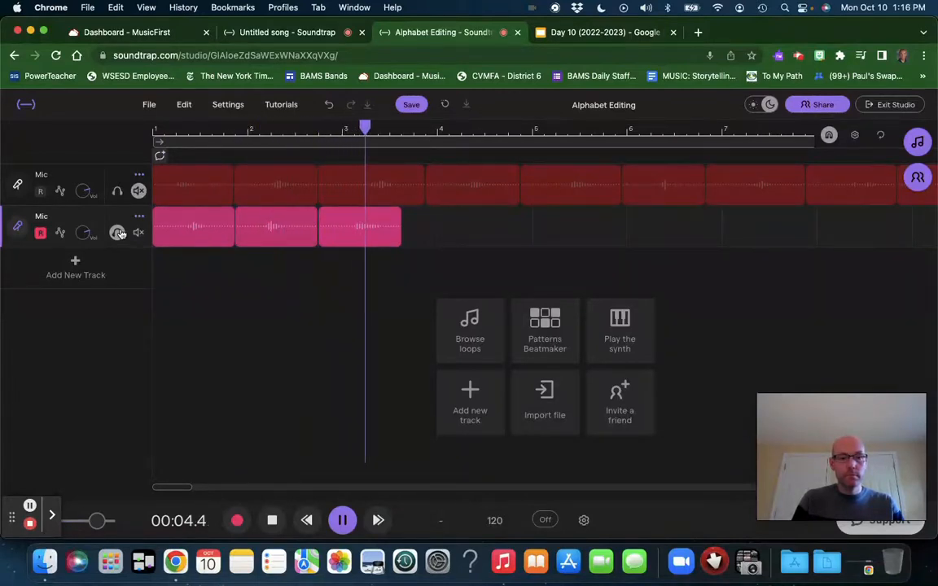
pyautogui.press('space')
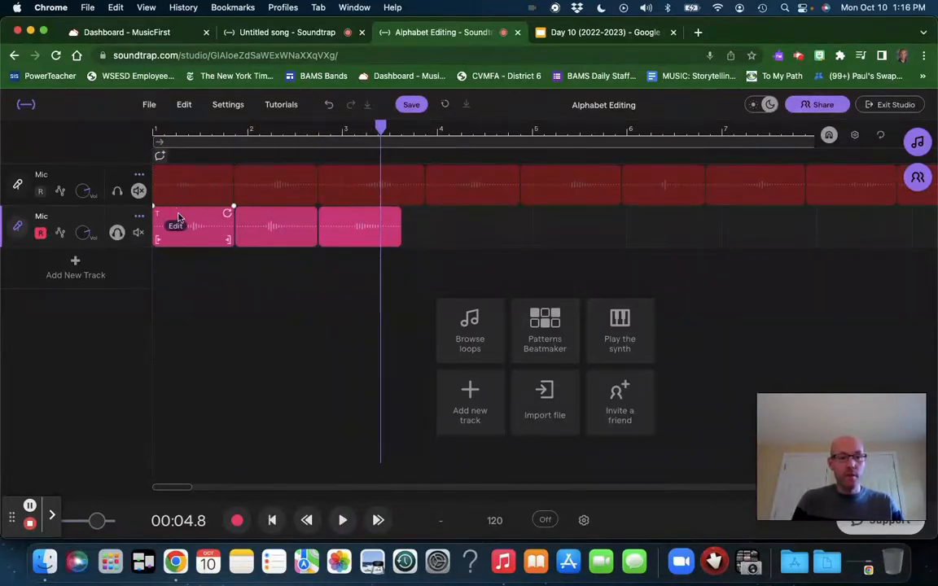
# Step: Split the T region at 00:00.6, remove the silent lead-in and move the remaining part to the start of the second track
pyautogui.click(186, 130)
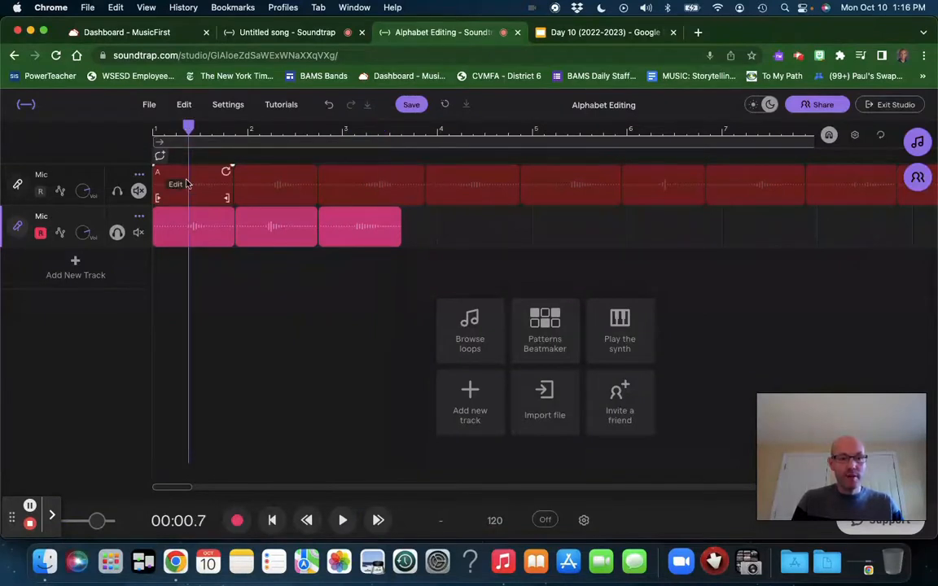
pyautogui.press('Return')
pyautogui.press('space')
pyautogui.press('space')
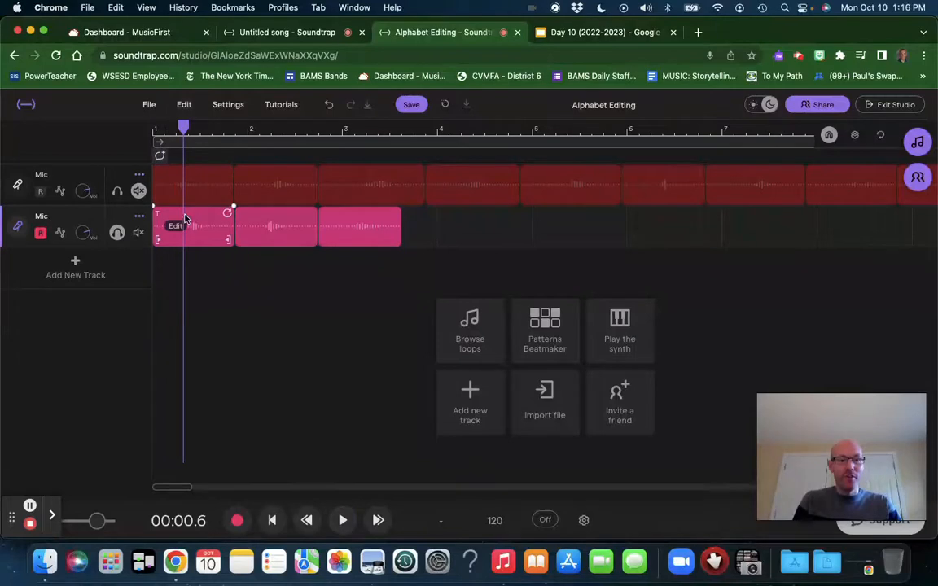
pyautogui.press('super+e')
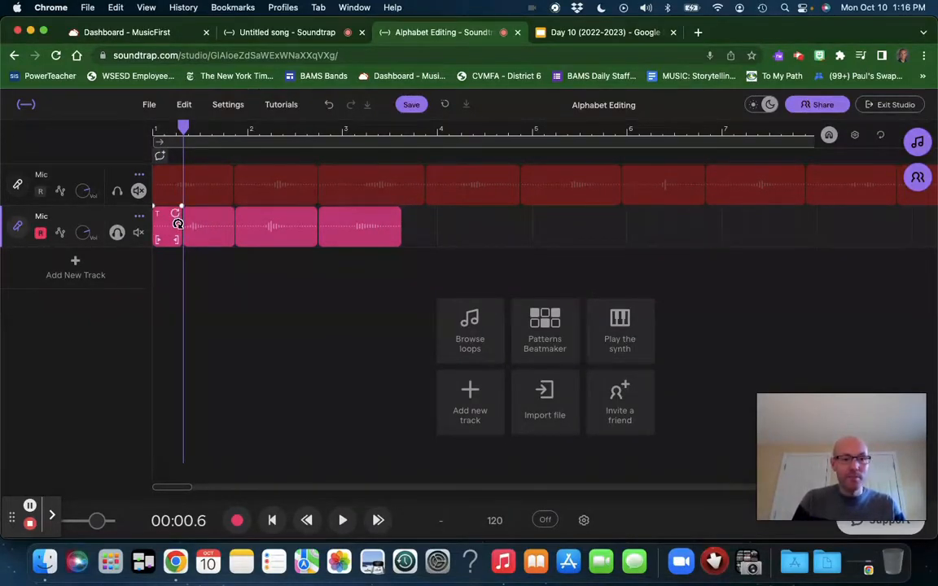
pyautogui.moveTo(165, 227)
pyautogui.mouseDown()
pyautogui.moveTo(188, 225)
pyautogui.moveTo(164, 224)
pyautogui.mouseUp()
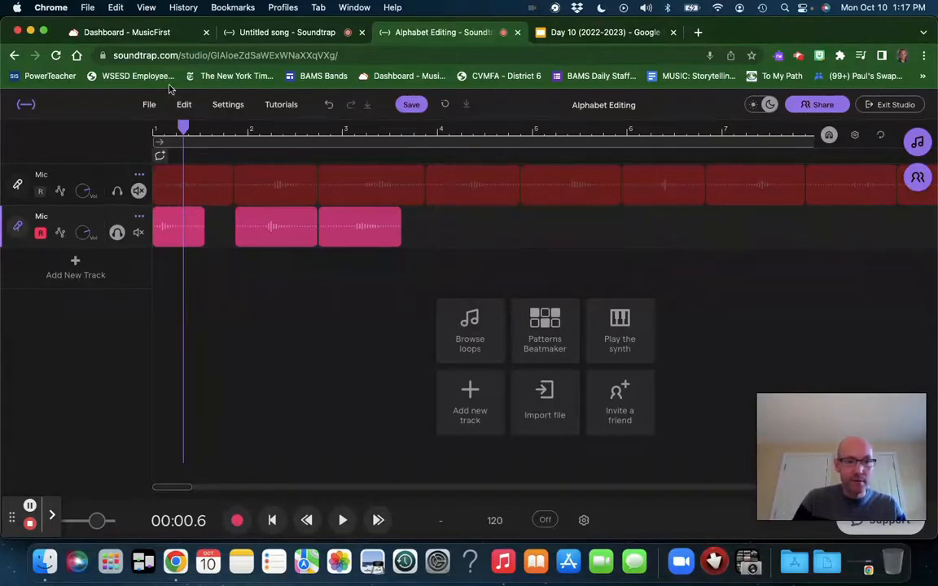
# Step: Play the T from the start, split its region at 00:00.5 where the sound ends and delete the tail
pyautogui.click(272, 522)
pyautogui.press('space')
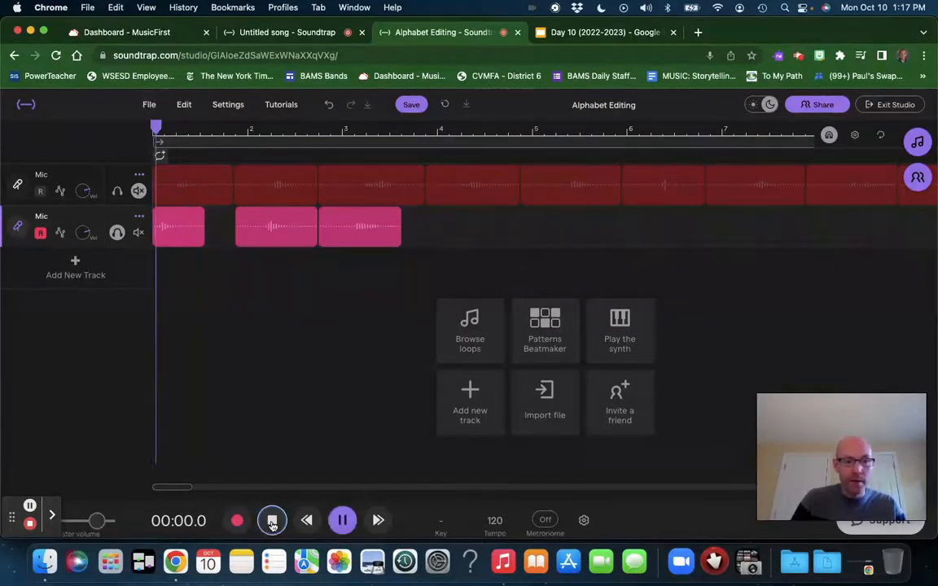
pyautogui.press('space')
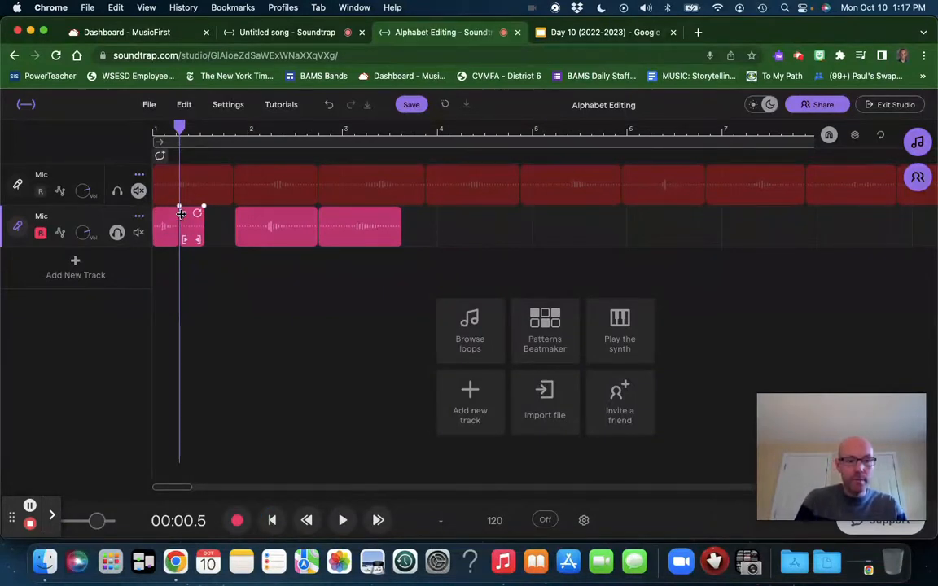
pyautogui.press('Delete')
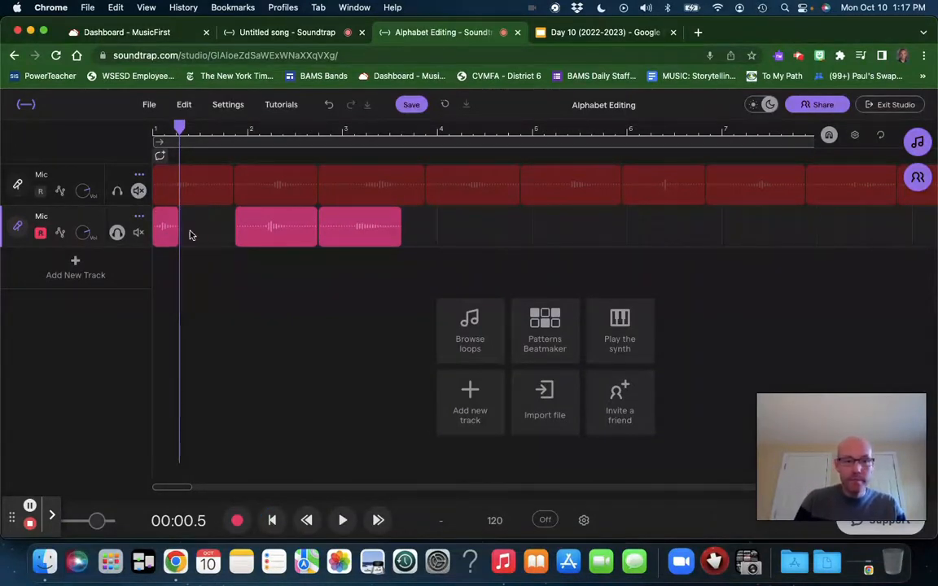
# Step: Find where the spoken O begins, split its region at 00:02.3 and delete the silent part before the letter
pyautogui.press('space')
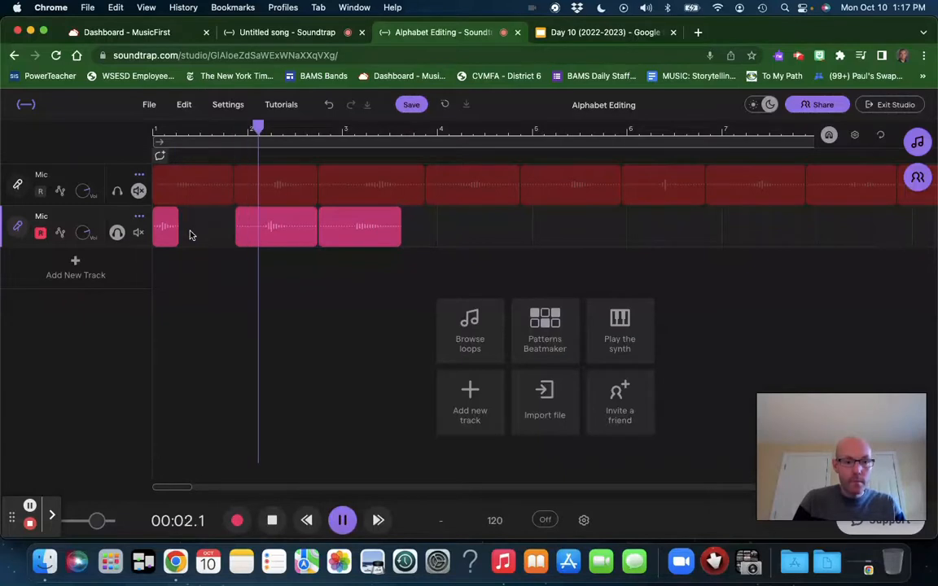
pyautogui.press('space')
pyautogui.press('Left')
pyautogui.press('space')
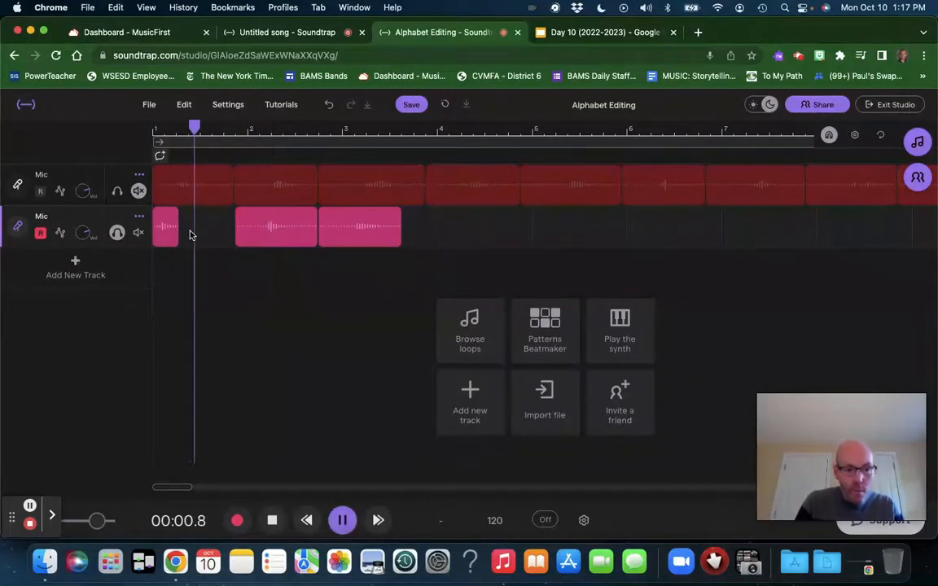
pyautogui.click(260, 223)
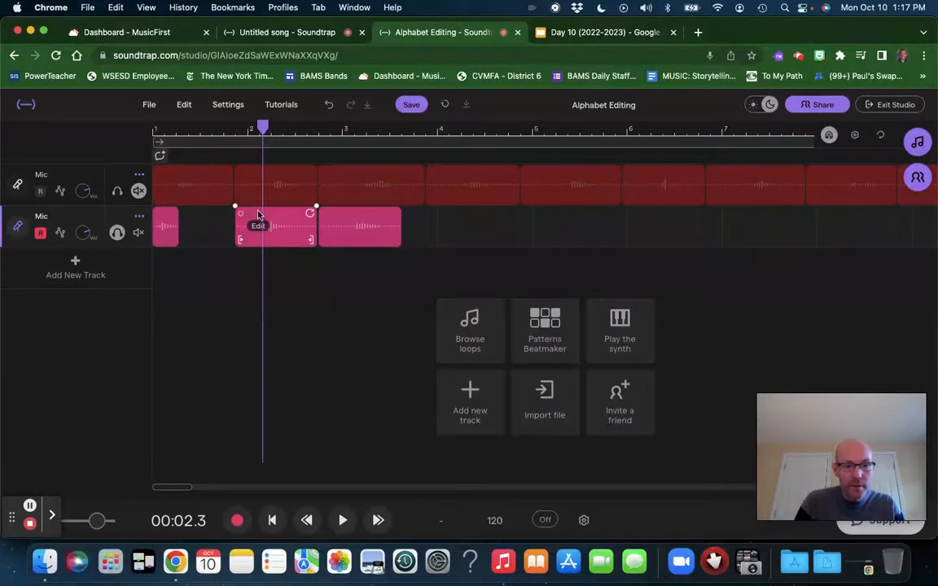
pyautogui.click(258, 213)
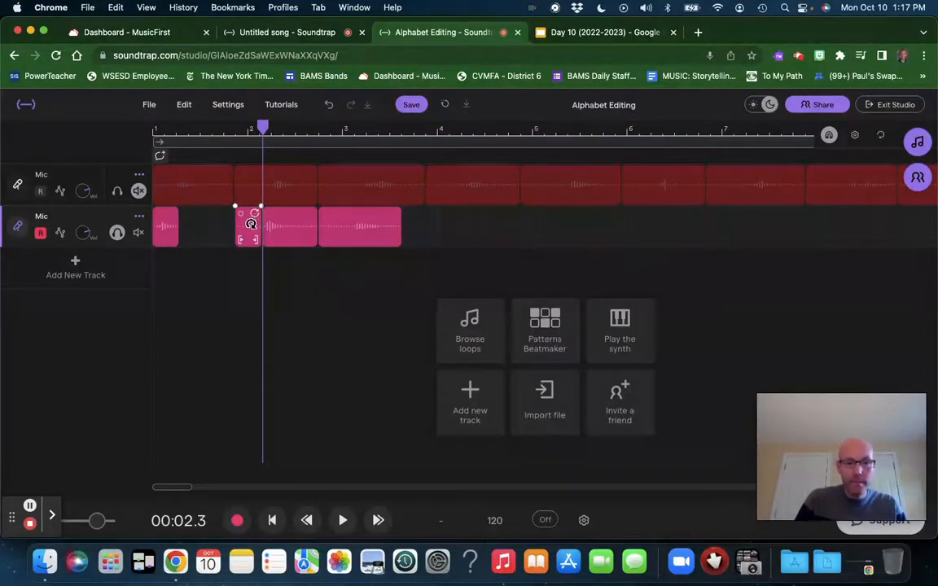
pyautogui.press('BackSpace')
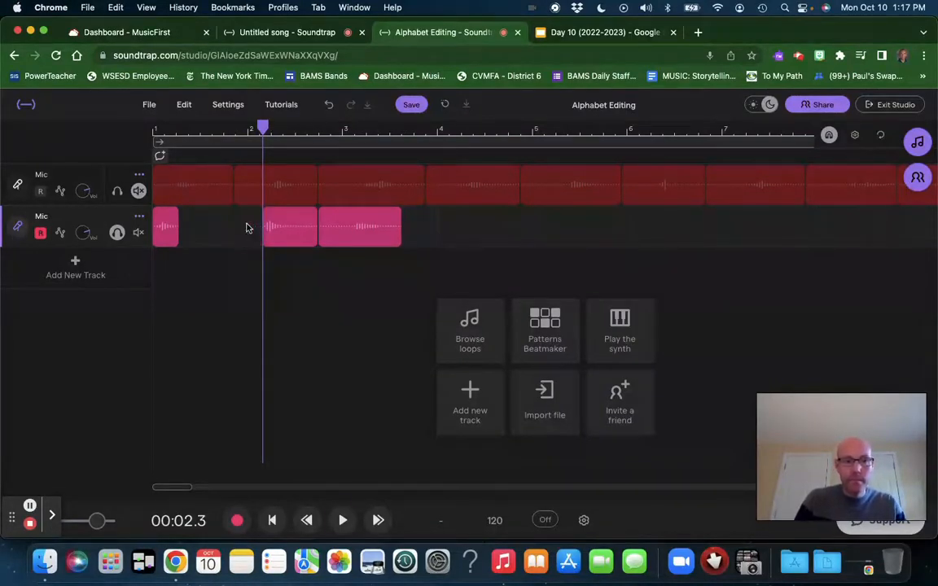
# Step: Play the O to find where its sound ends, split its region at 00:03.0 and delete the silent tail
pyautogui.press('space')
pyautogui.press('space')
pyautogui.click(292, 218)
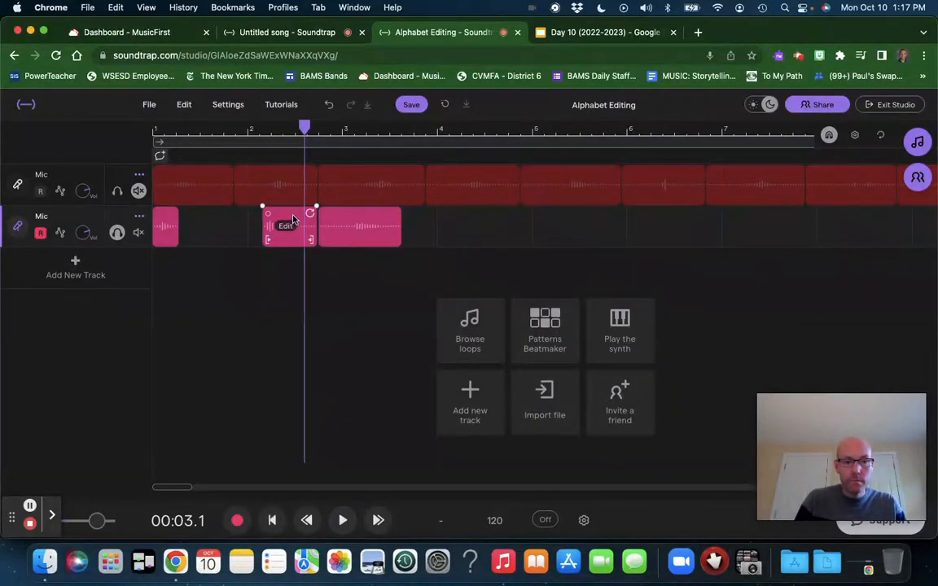
pyautogui.moveTo(304, 130); pyautogui.dragTo(292, 130)
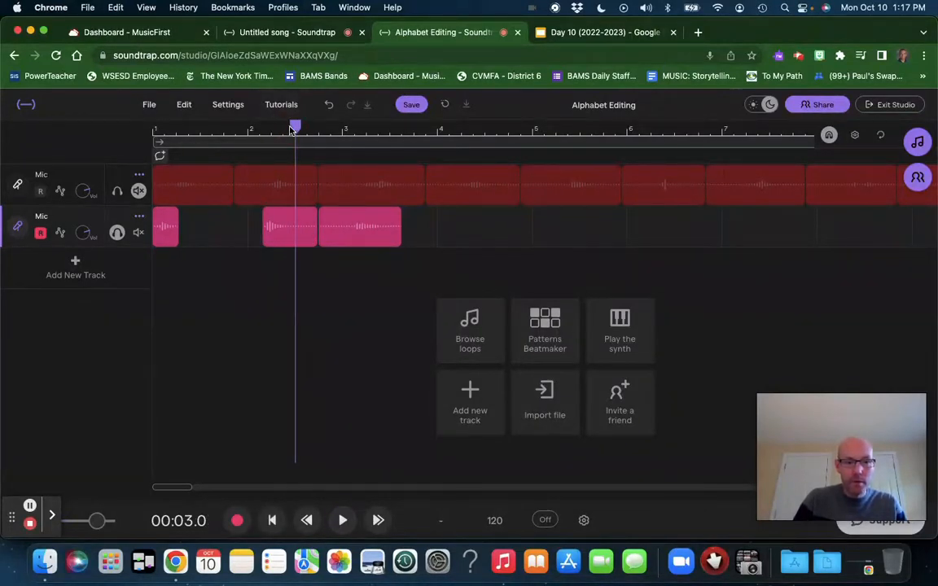
pyautogui.press('space')
pyautogui.press('space')
pyautogui.press('Left')
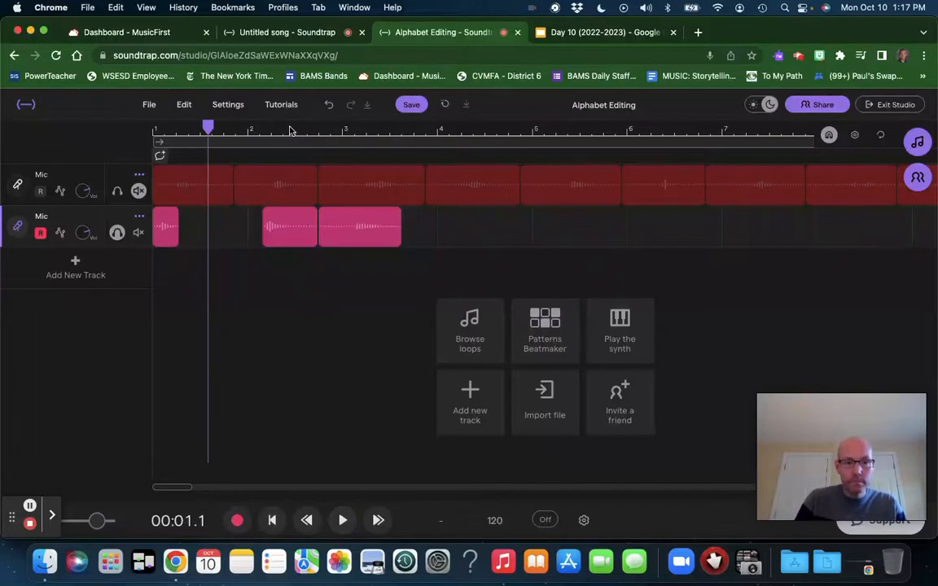
pyautogui.press('space')
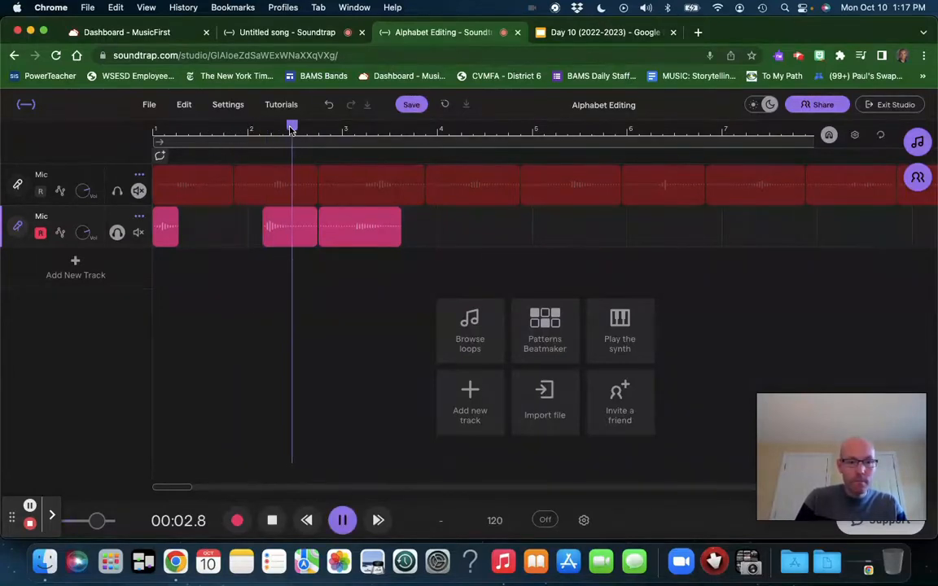
pyautogui.press('space')
pyautogui.click(299, 219)
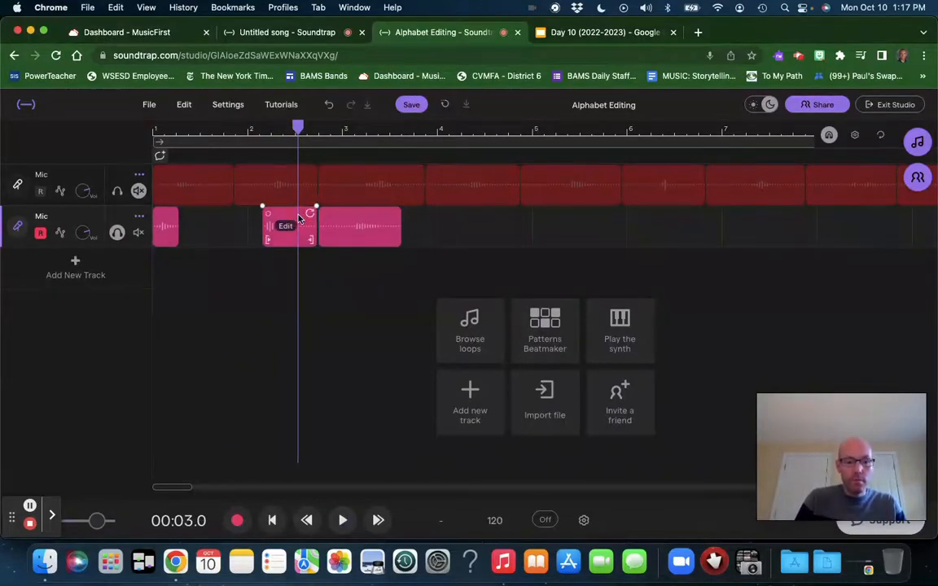
pyautogui.press('super+e')
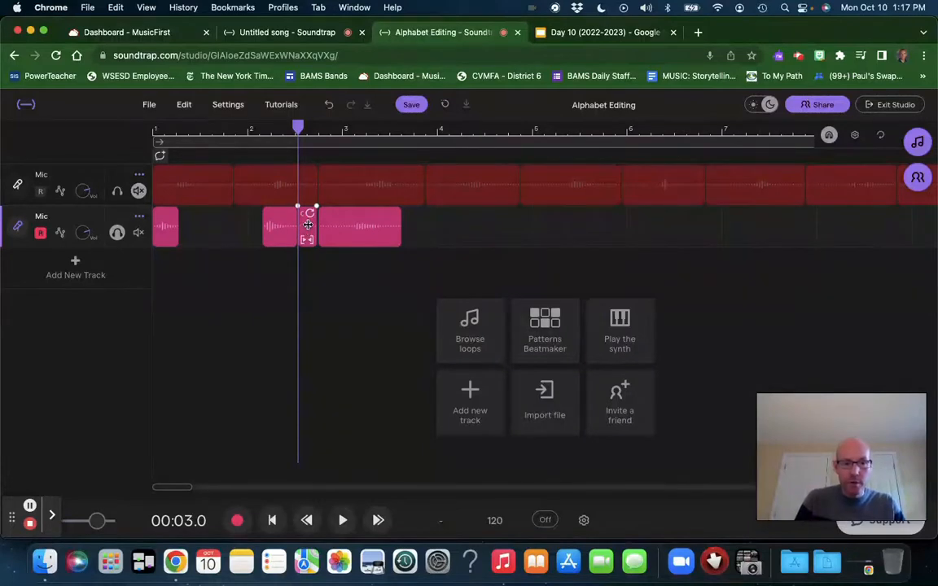
pyautogui.press('Delete')
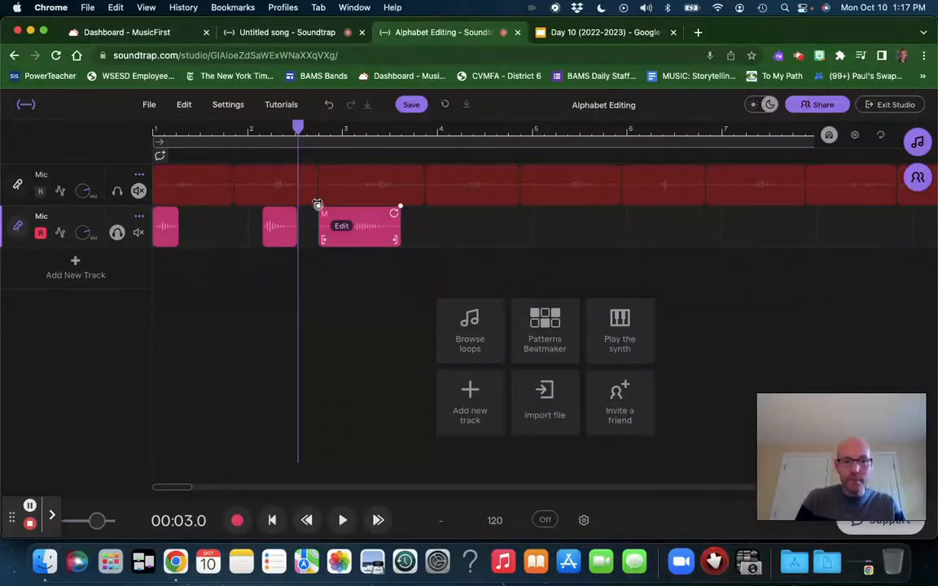
# Step: Play on to where the spoken M begins, split its region at 00:04.2 and delete the silent lead-in
pyautogui.press('space')
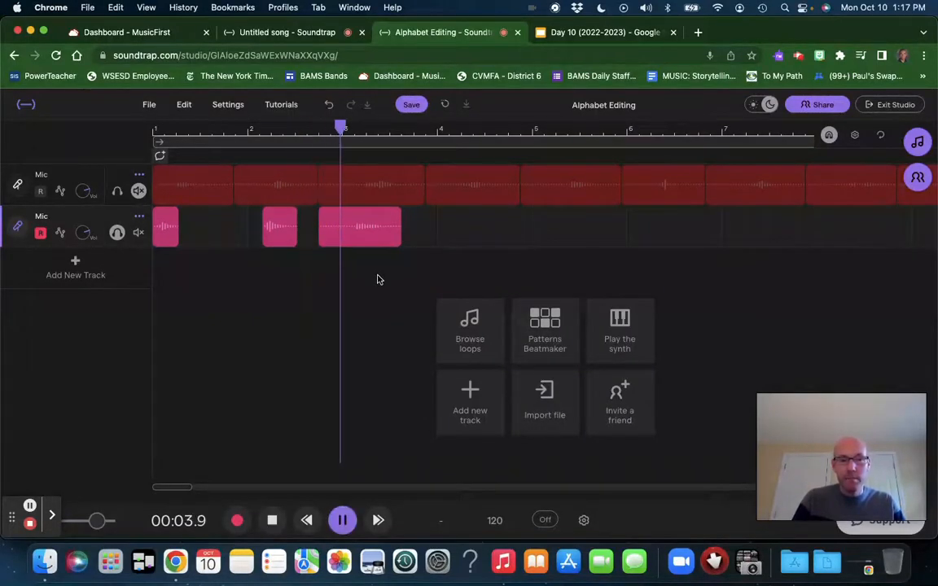
pyautogui.press('space')
pyautogui.click(353, 244)
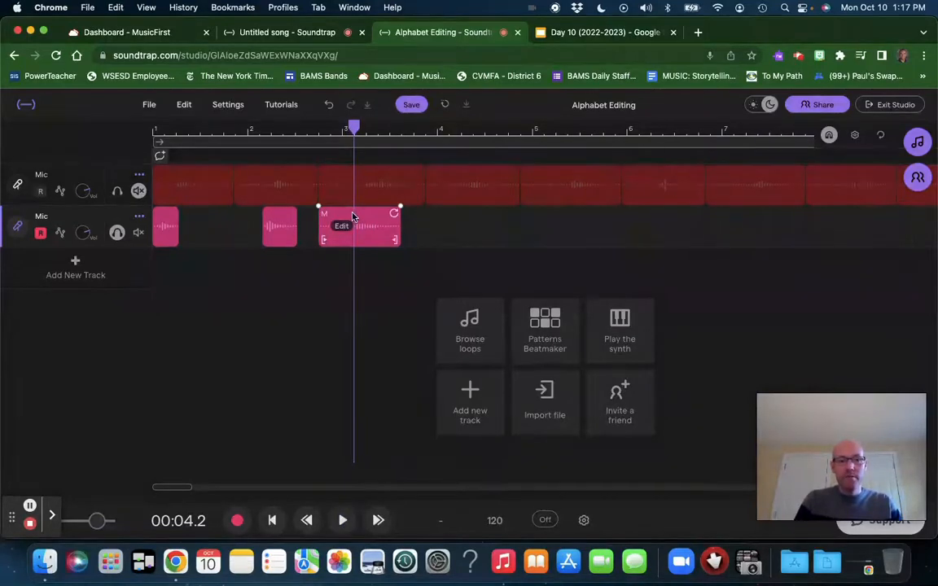
pyautogui.press('super+e')
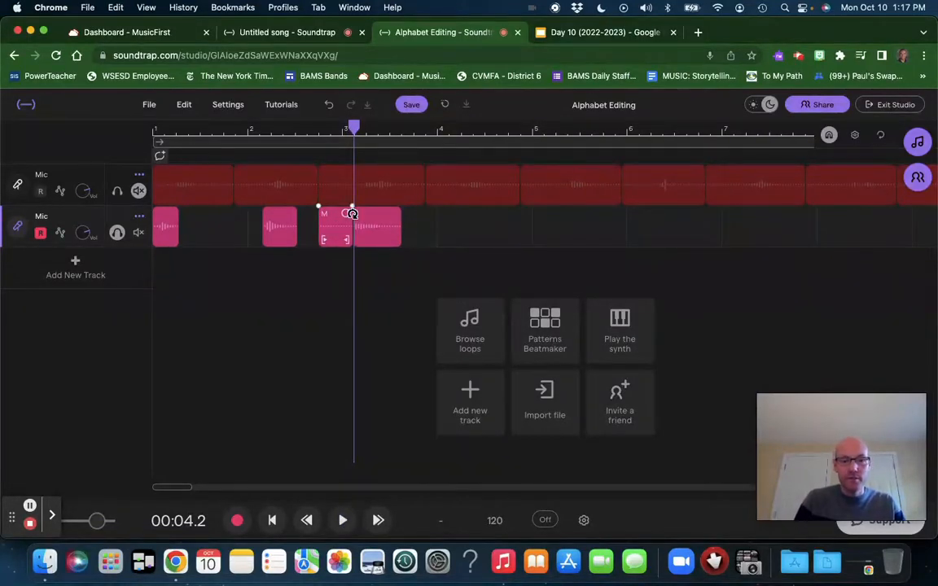
pyautogui.press('Delete')
# Step: Play the M to its end, split its region at 00:04.9 and delete the leftover tail
pyautogui.press('space')
pyautogui.press('space')
pyautogui.click(384, 220)
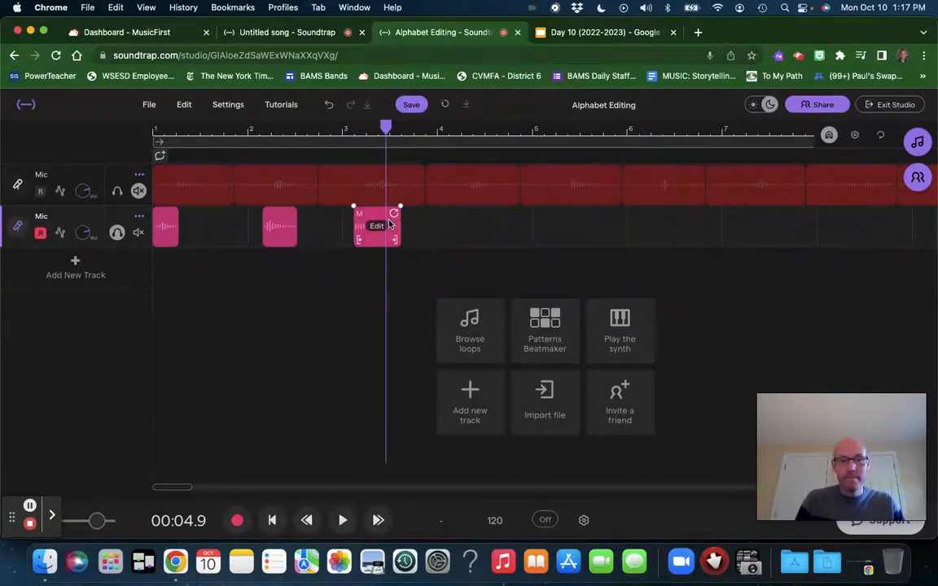
pyautogui.press('super+e')
pyautogui.press('space')
pyautogui.press('space')
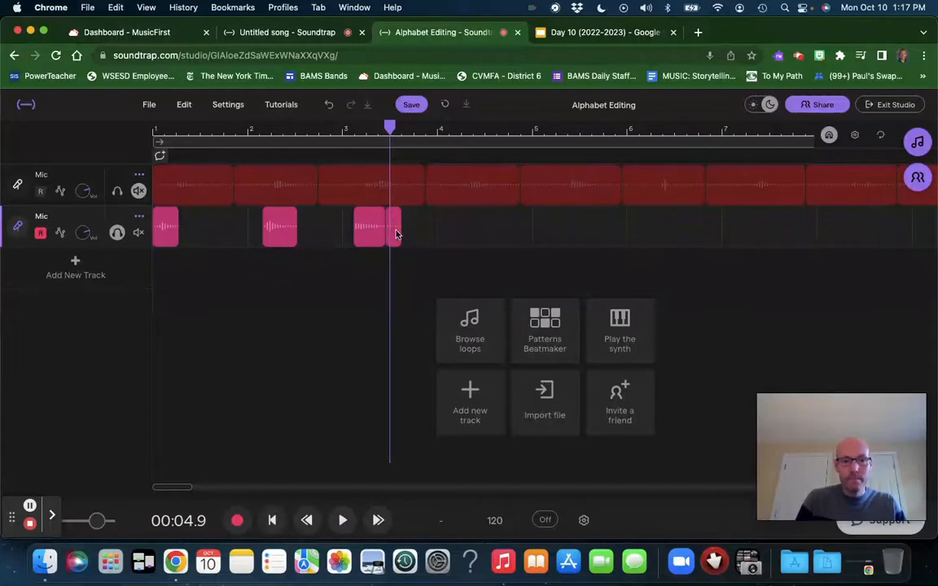
pyautogui.press('Delete')
# Step: Move the O and M regions back to back directly after the T, and play the assembled word from the start
pyautogui.moveTo(281, 226); pyautogui.dragTo(176, 218)
pyautogui.moveTo(334, 228); pyautogui.dragTo(227, 228)
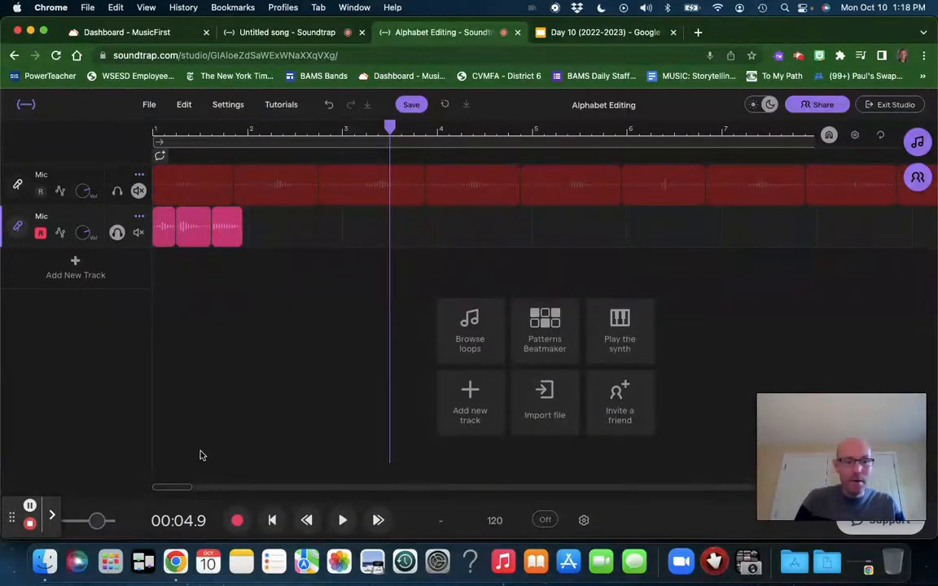
pyautogui.click(272, 521)
pyautogui.press('space')
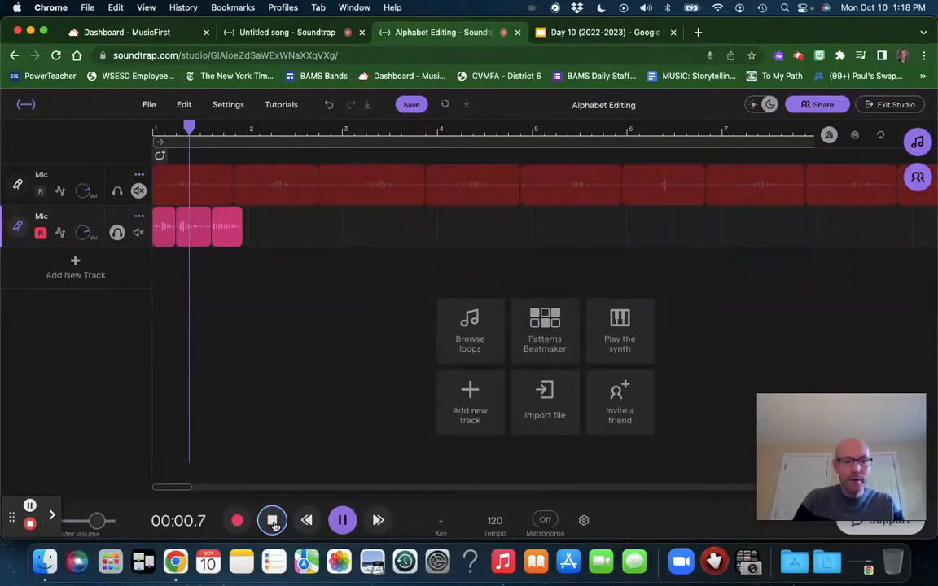
pyautogui.press('space')
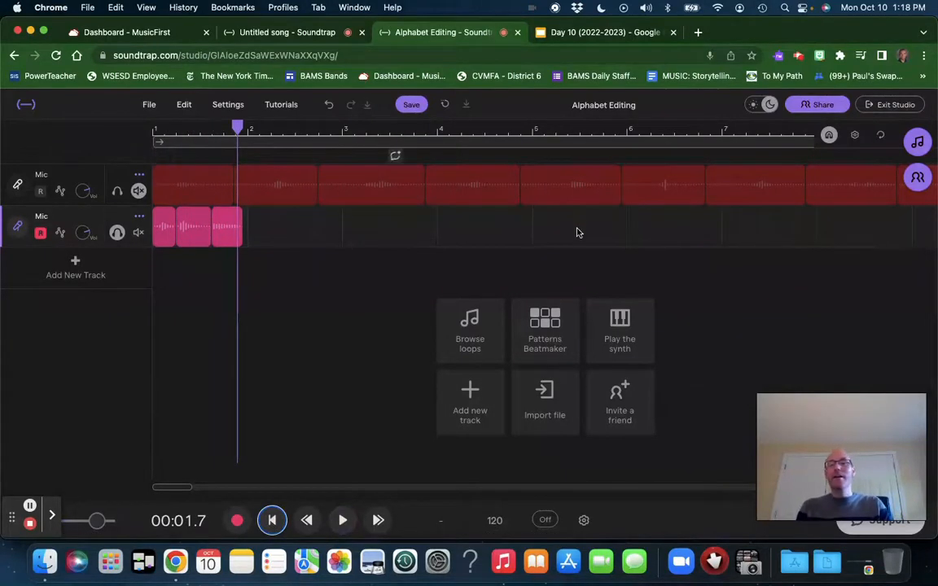